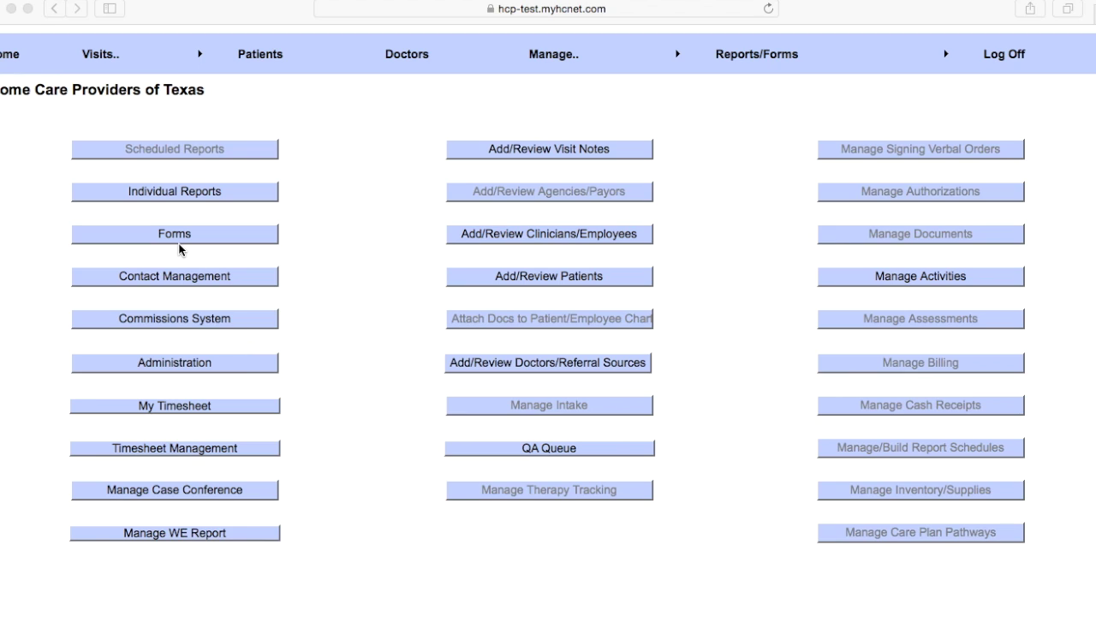
- Open the current visits page, search for the patient by last name and select the matching patient in the second result row
left_click(101, 58)
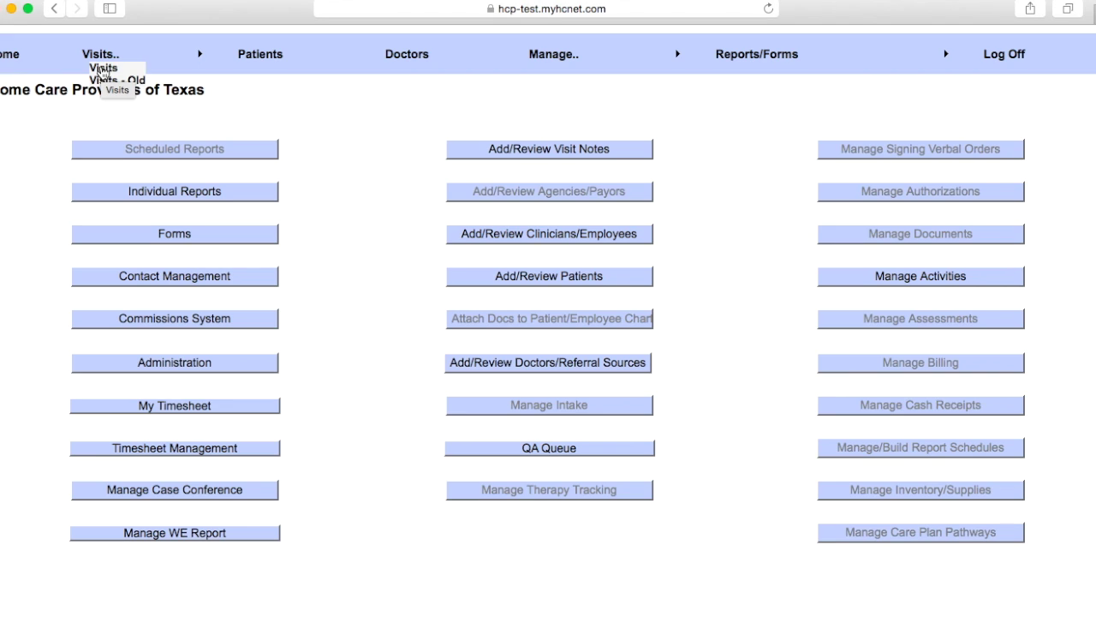
left_click(101, 69)
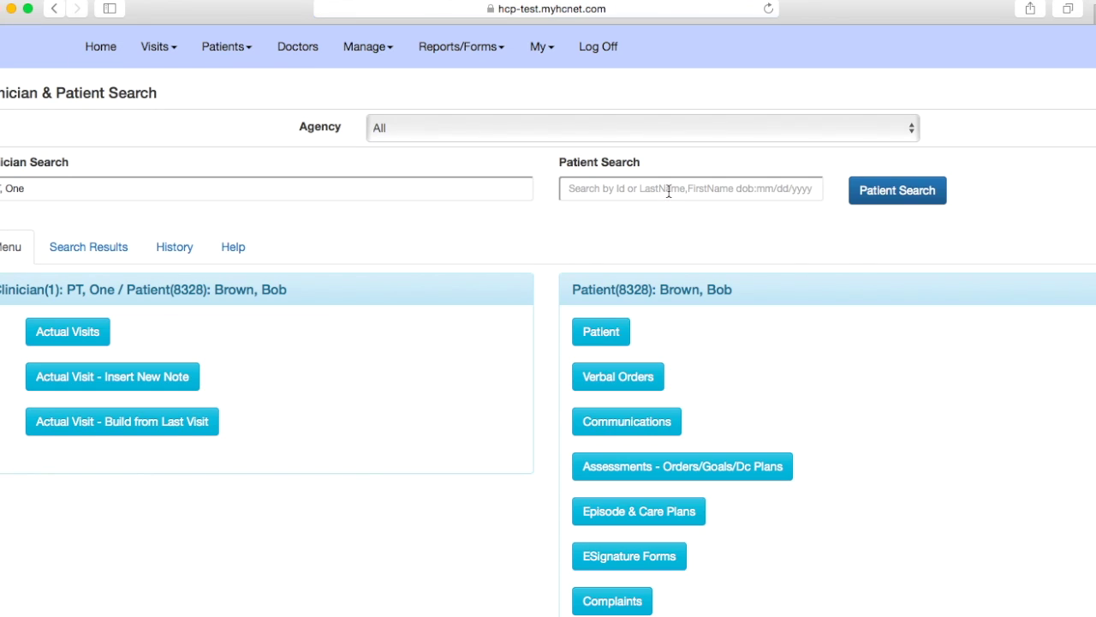
left_click(668, 188)
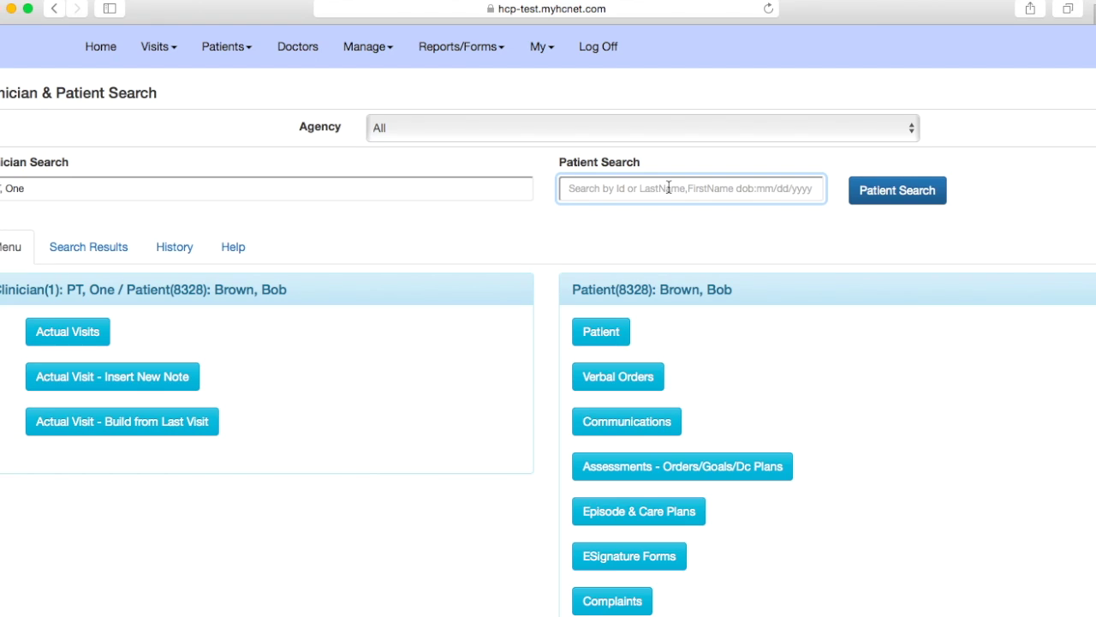
type("smith")
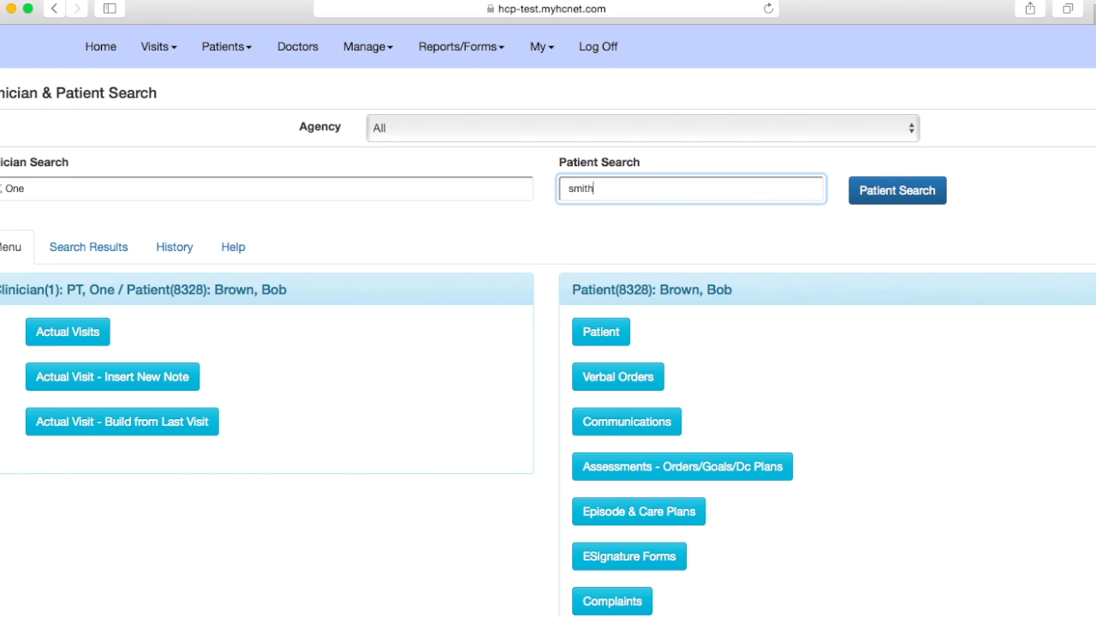
key("Return")
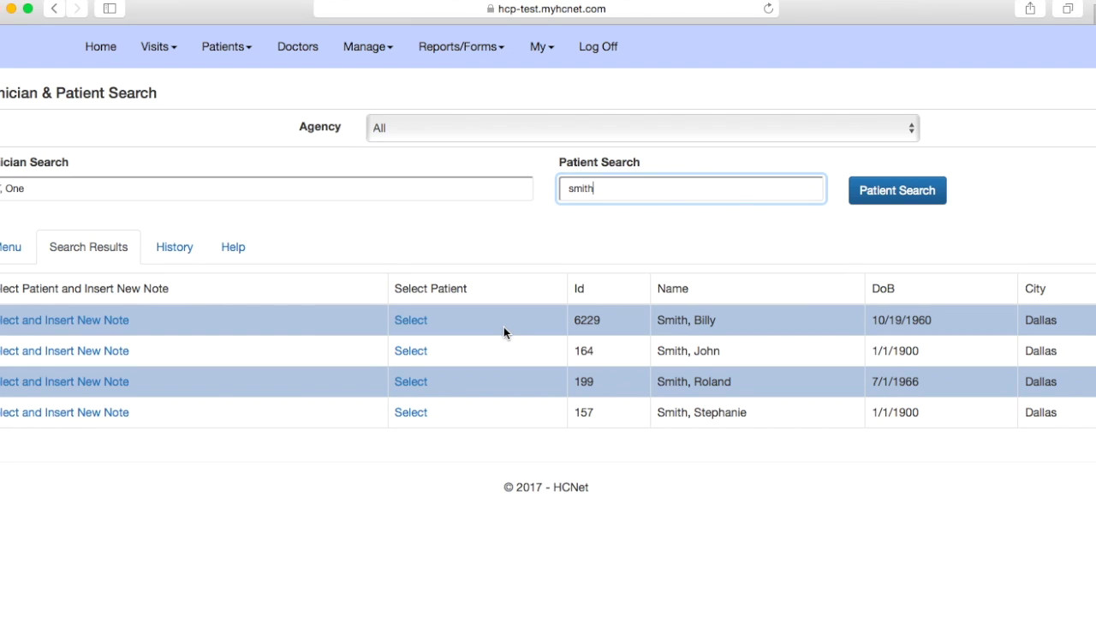
left_click(410, 351)
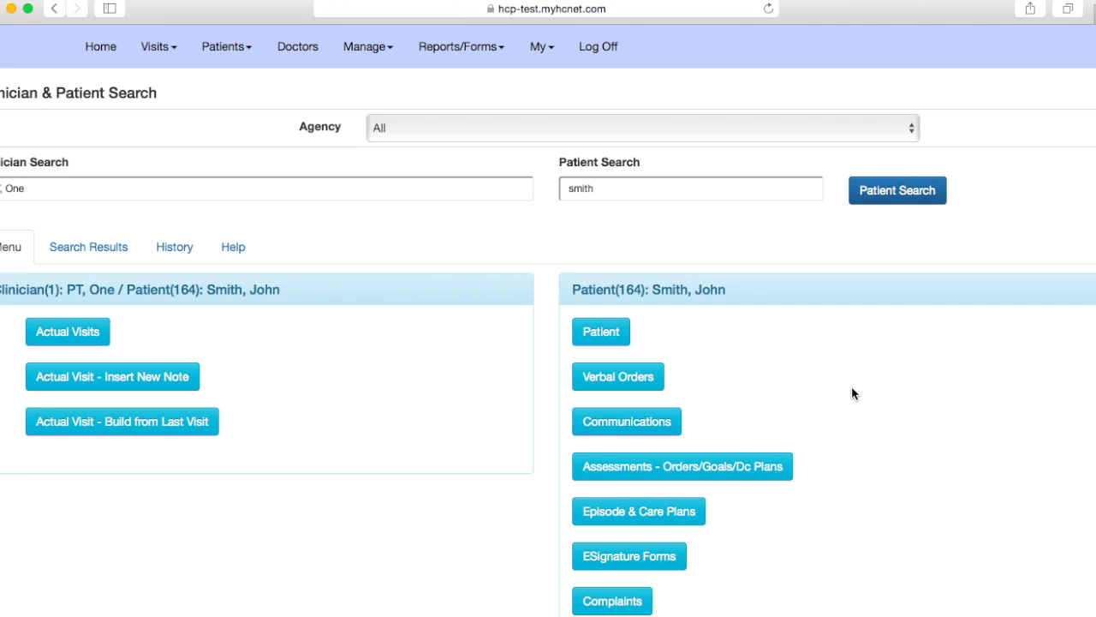
- Start a new actual visit note for the selected clinician and patient
scroll(852, 391, "down", 1)
scroll(851, 388, "down", 1)
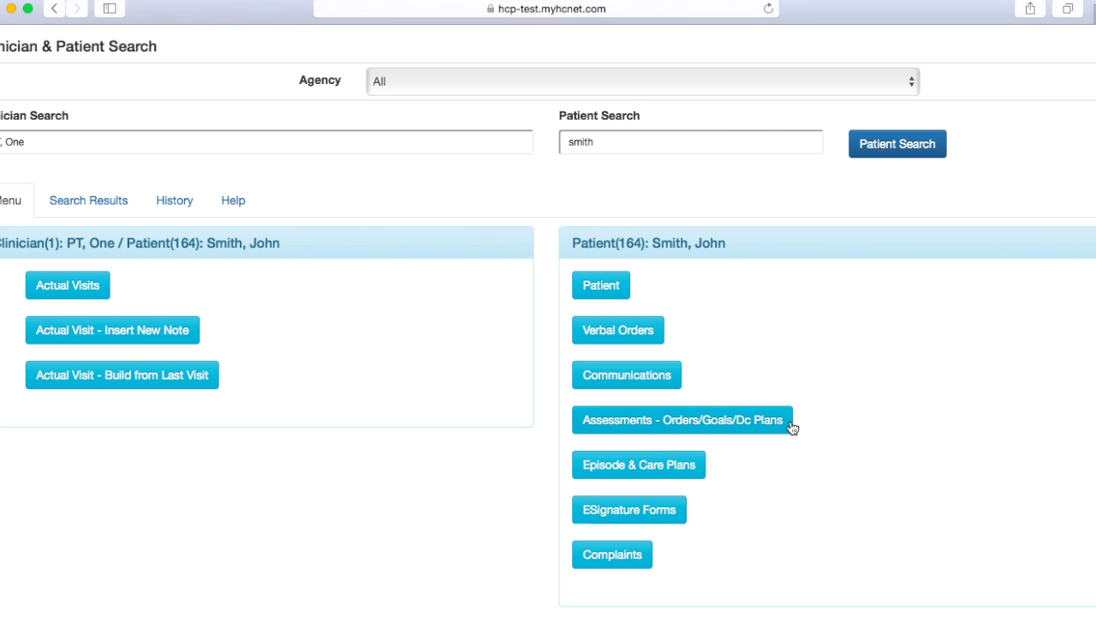
left_click(142, 334)
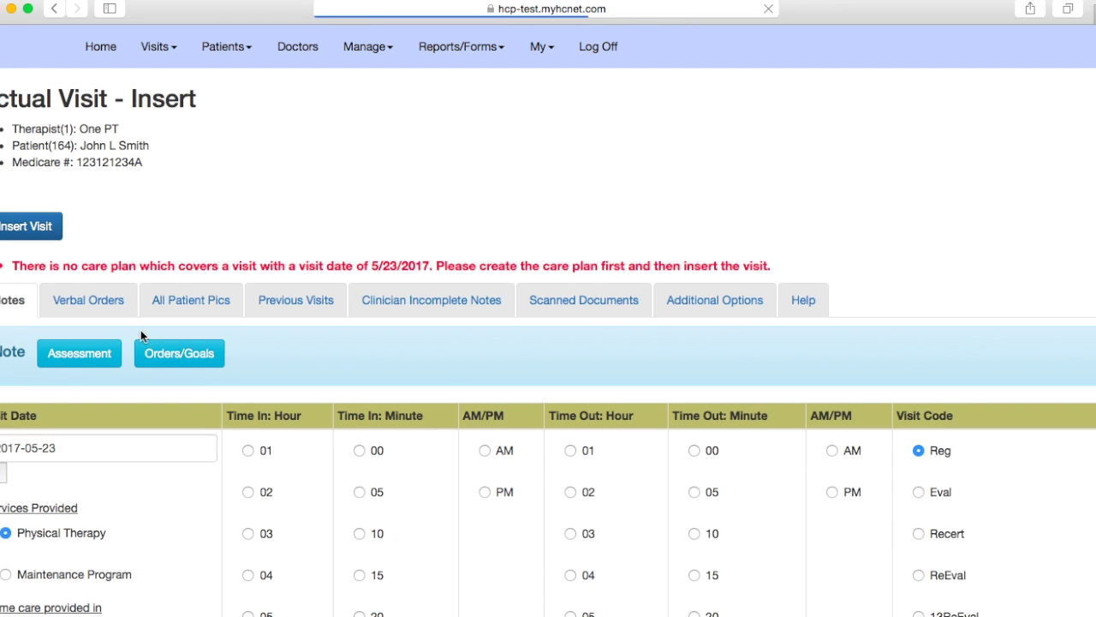
- Set the visit's time in to 09:00 AM, time out to 10:00 AM and visit code to Eval
scroll(142, 336, "down", 2)
scroll(142, 336, "down", 3)
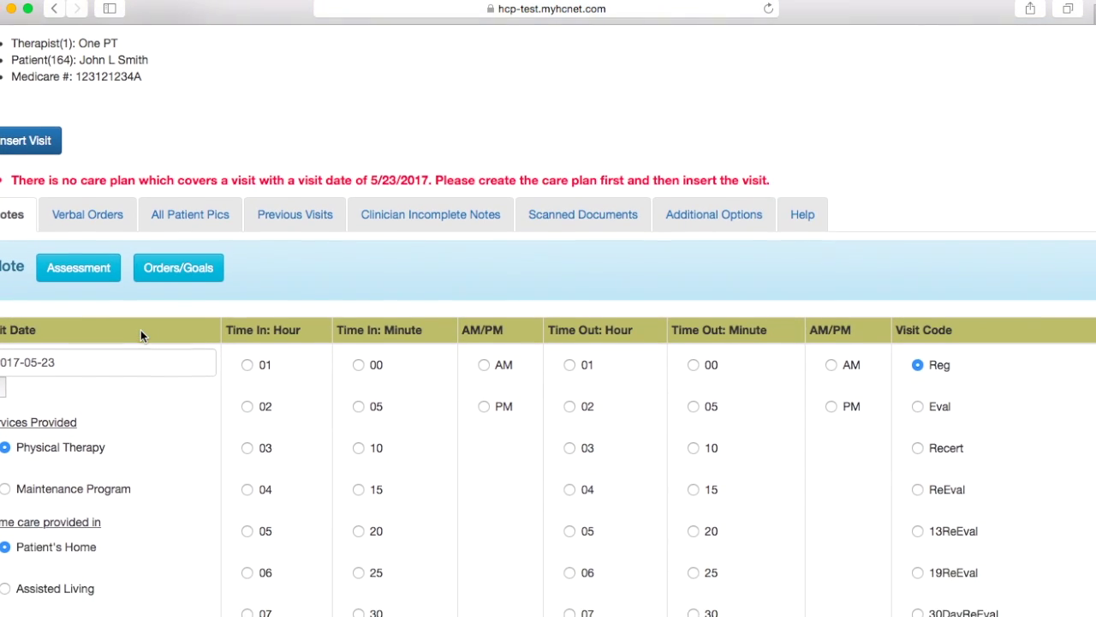
scroll(141, 334, "up", 1)
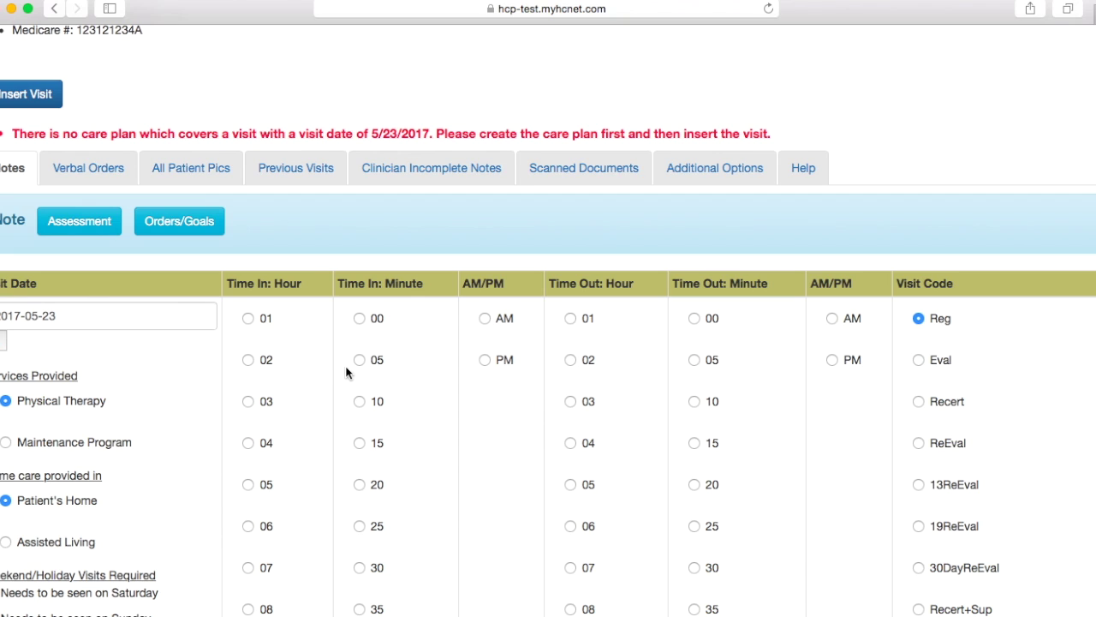
scroll(351, 375, "down", 5)
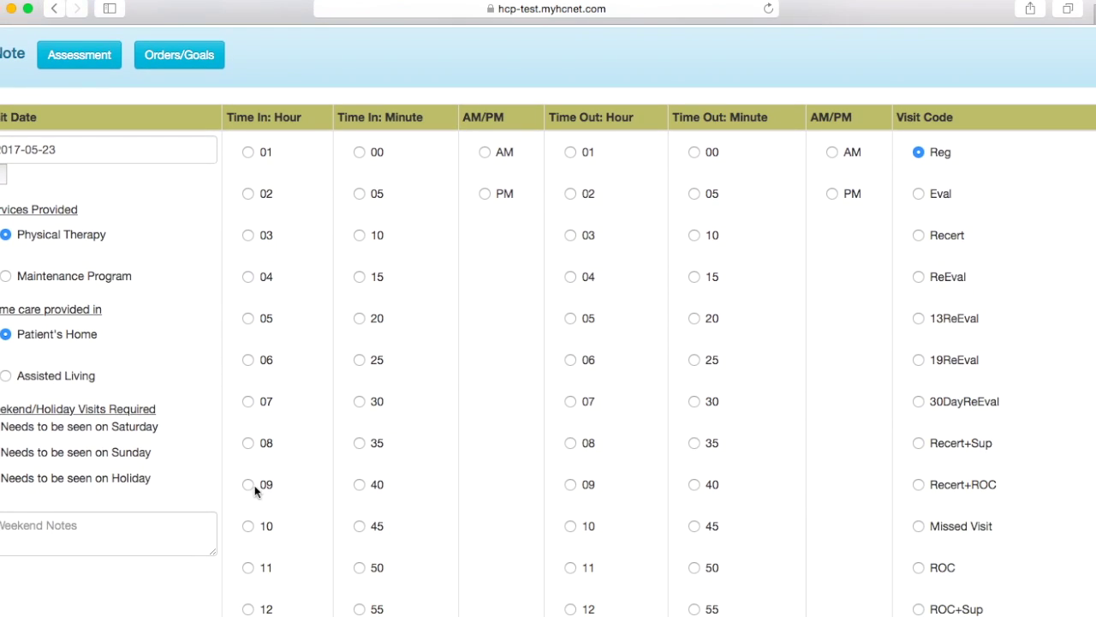
left_click(248, 484)
left_click(571, 526)
left_click(833, 153)
left_click(918, 193)
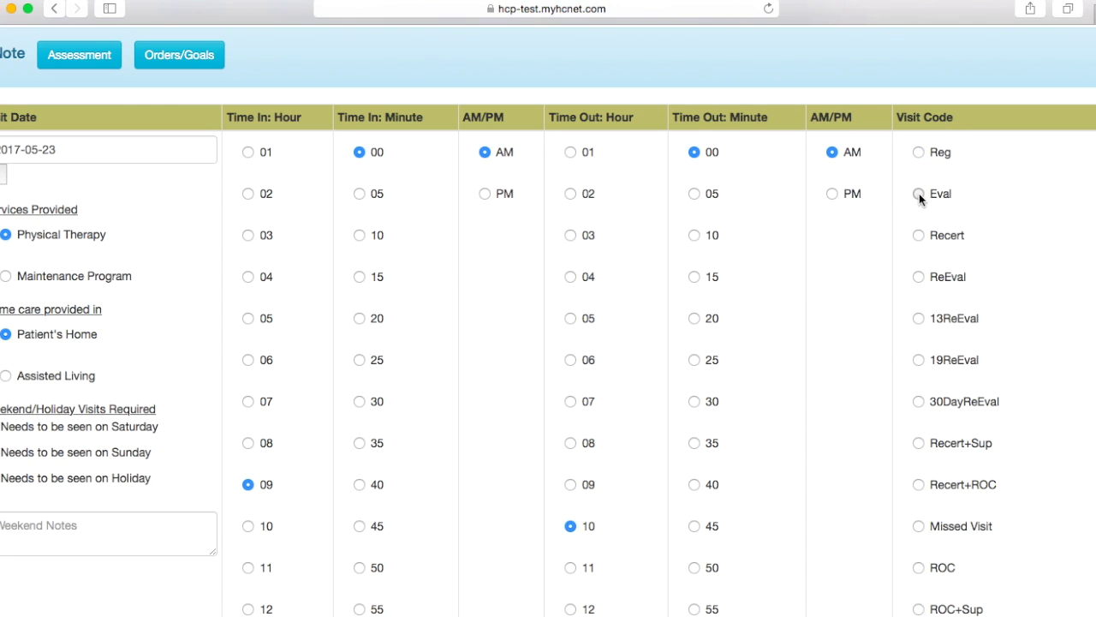
- Record in the Wound Vac section that no vac was applied this visit
scroll(555, 262, "down", 3)
scroll(555, 268, "down", 10)
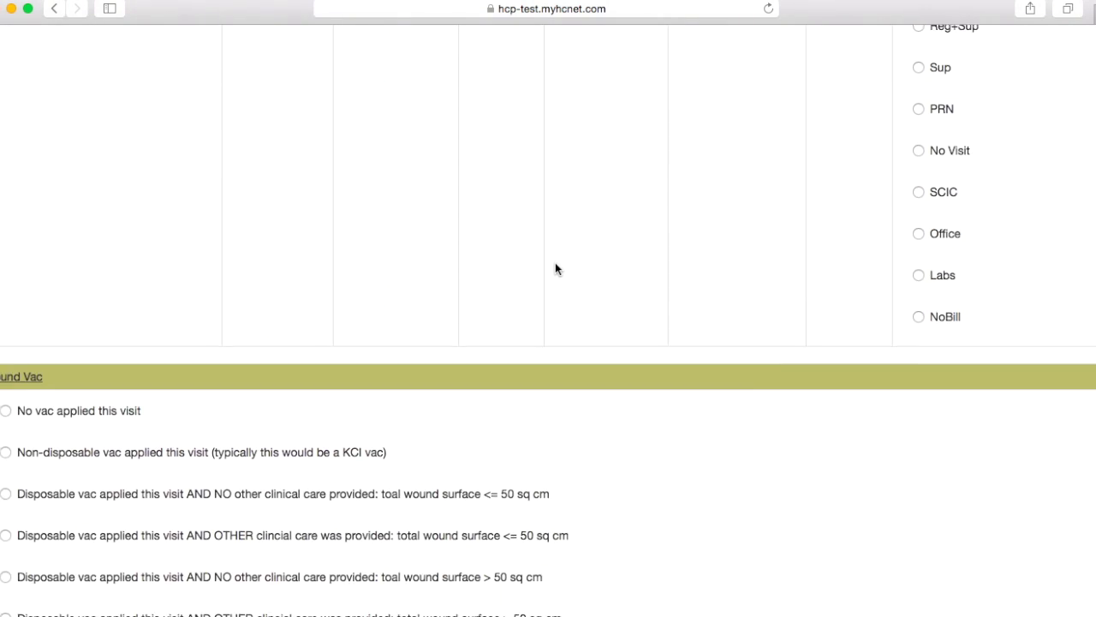
scroll(555, 268, "left", 1)
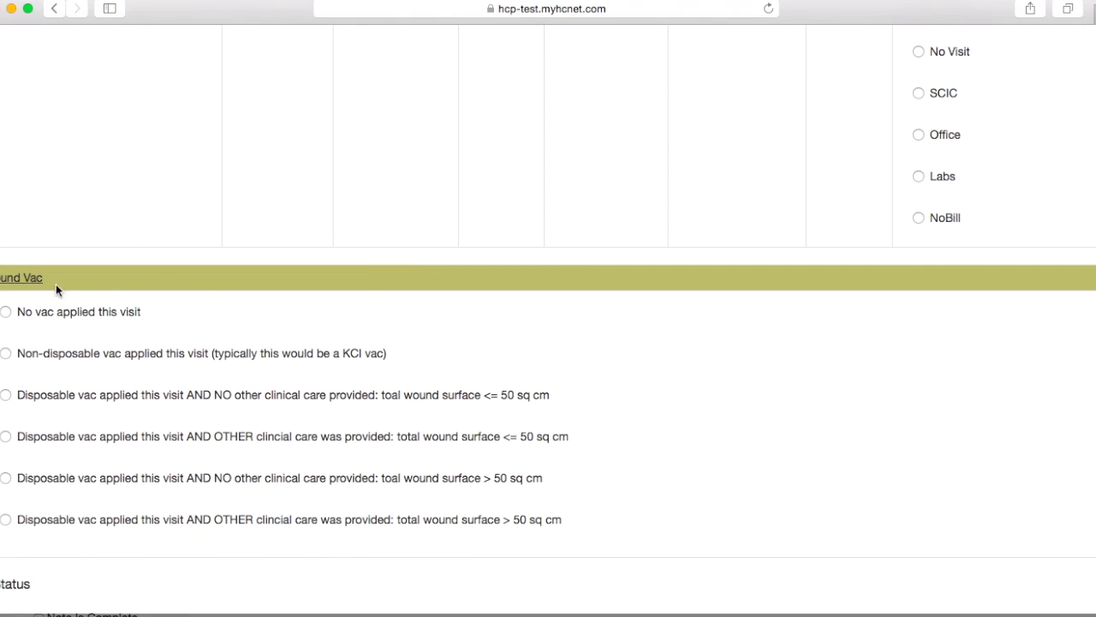
left_click(6, 313)
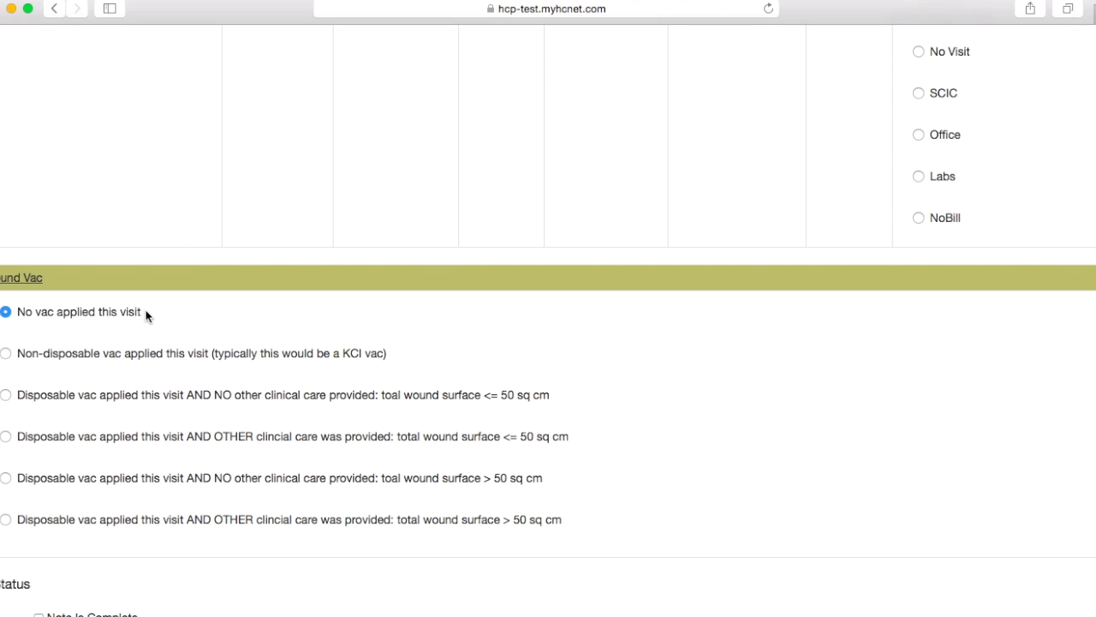
- Enter "Temp not taken" as the reason the patient refused or was unable in the vital signs section
scroll(146, 316, "down", 2)
scroll(146, 317, "down", 5)
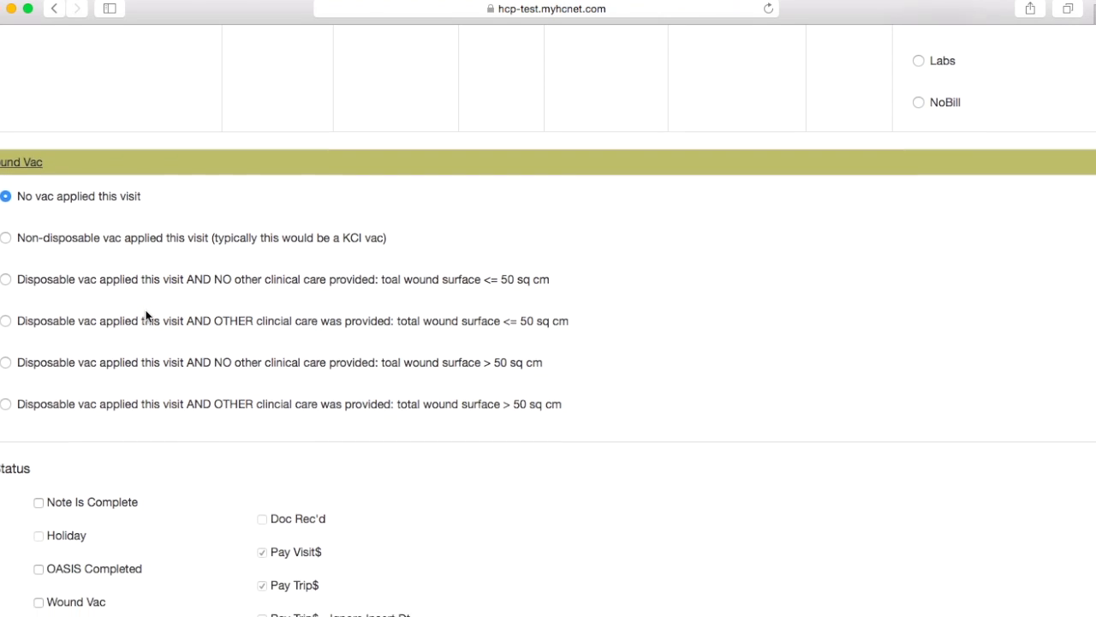
scroll(147, 313, "down", 1)
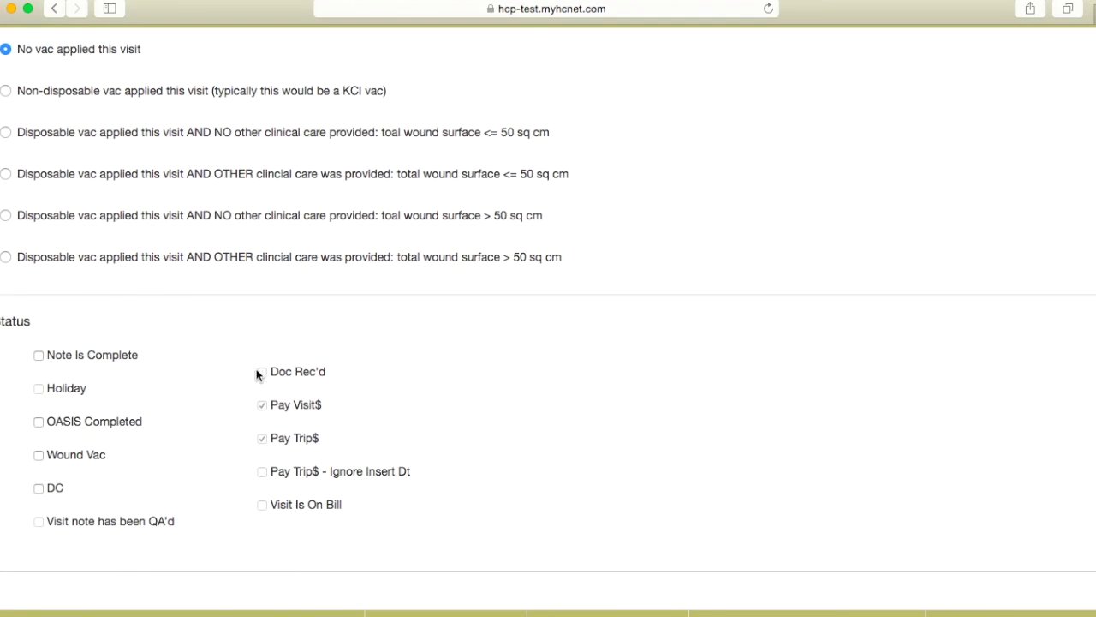
scroll(178, 381, "down", 2)
scroll(178, 380, "down", 7)
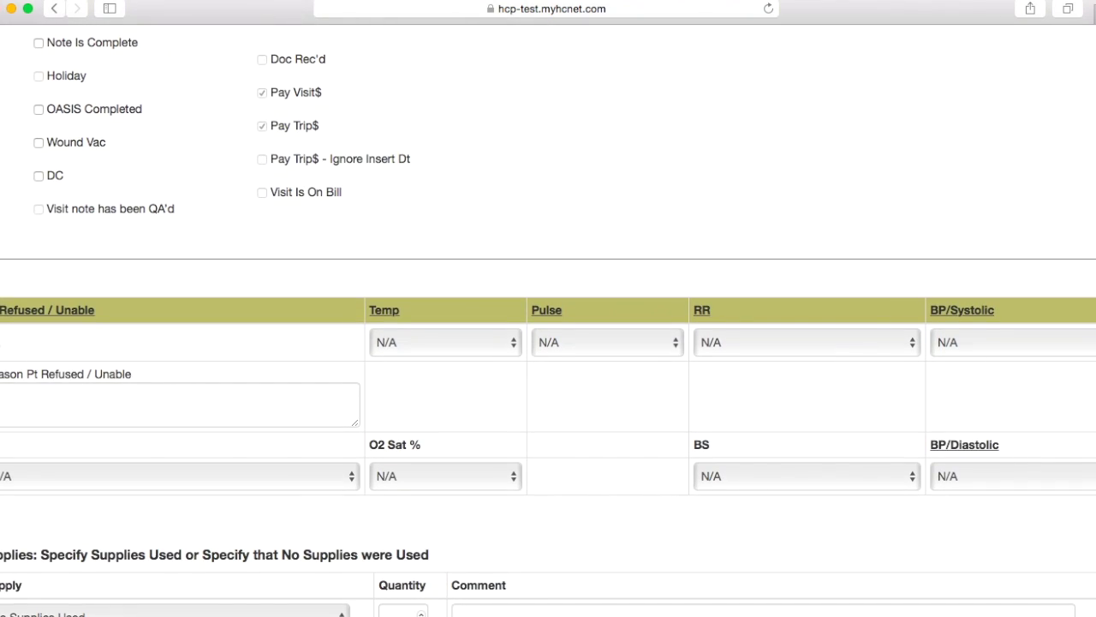
left_click(61, 400)
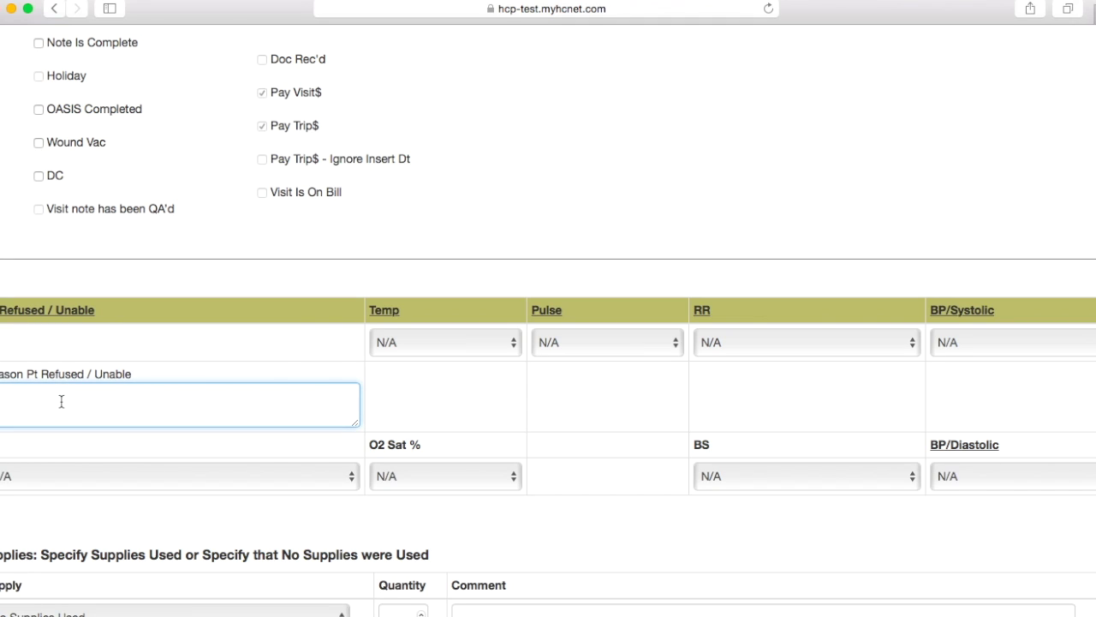
type("Temp not taken")
- Set the respiratory rate (RR) to 18 in the vital signs
scroll(350, 410, "down", 1)
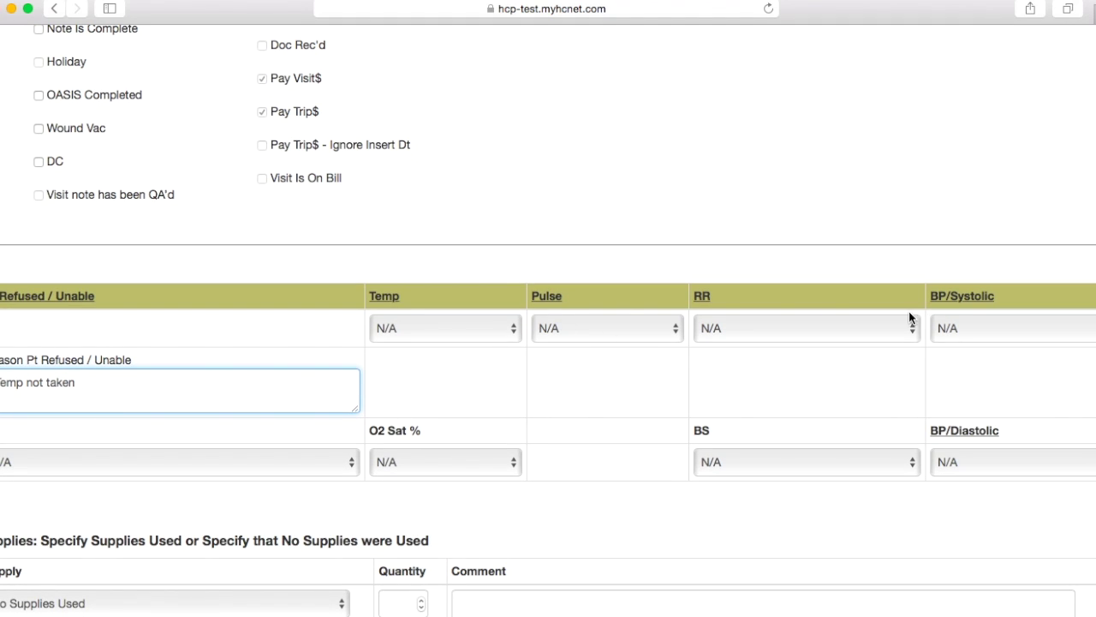
left_click(846, 332)
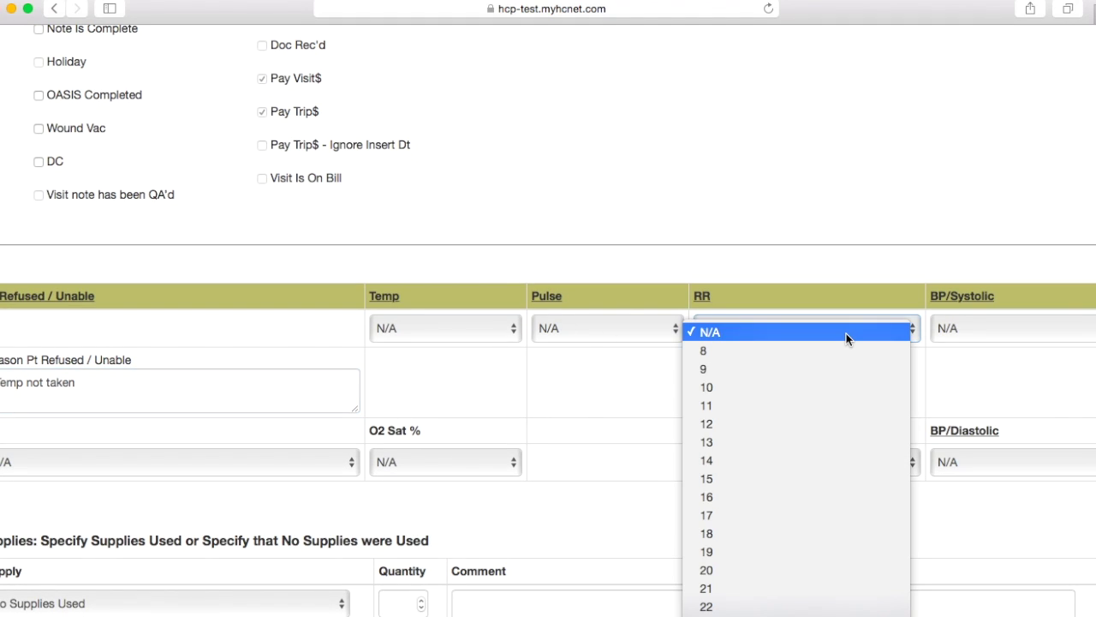
left_click(824, 531)
- Record the patient's blood pressure as 119 systolic and 75 diastolic
left_click(1006, 327)
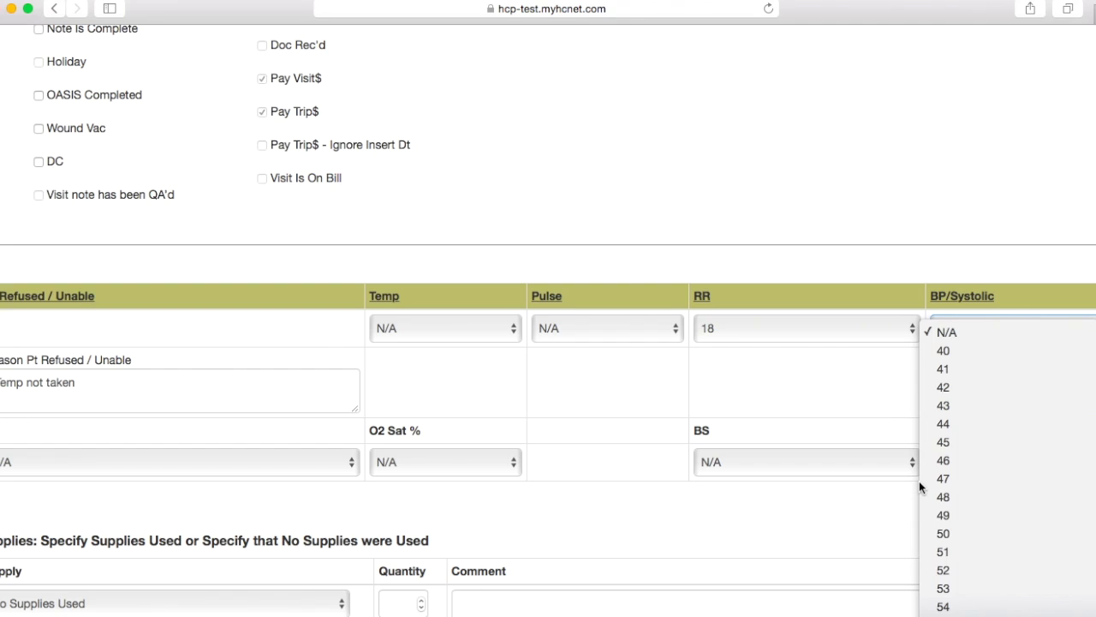
scroll(991, 490, "down", 8)
scroll(991, 489, "down", 10)
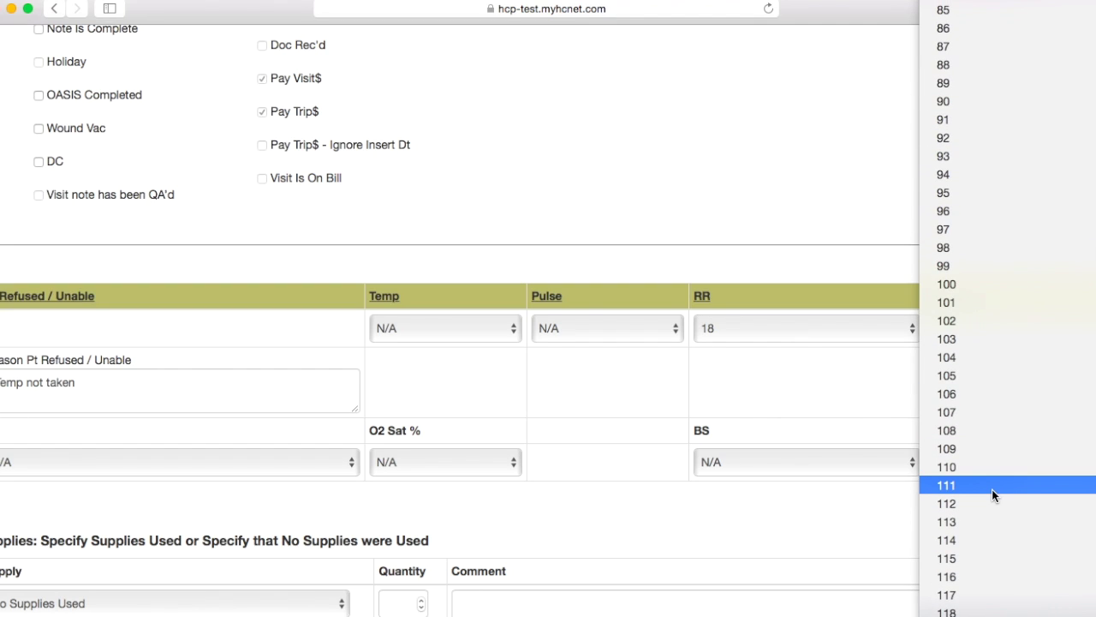
left_click(989, 547)
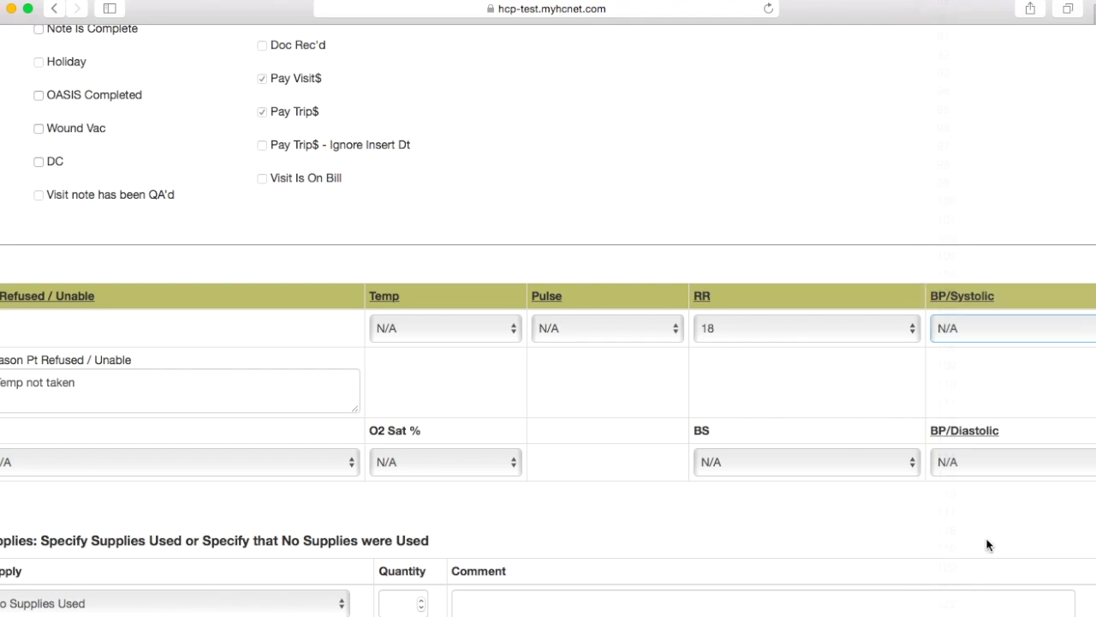
left_click(999, 467)
scroll(996, 531, "down", 4)
scroll(996, 537, "down", 15)
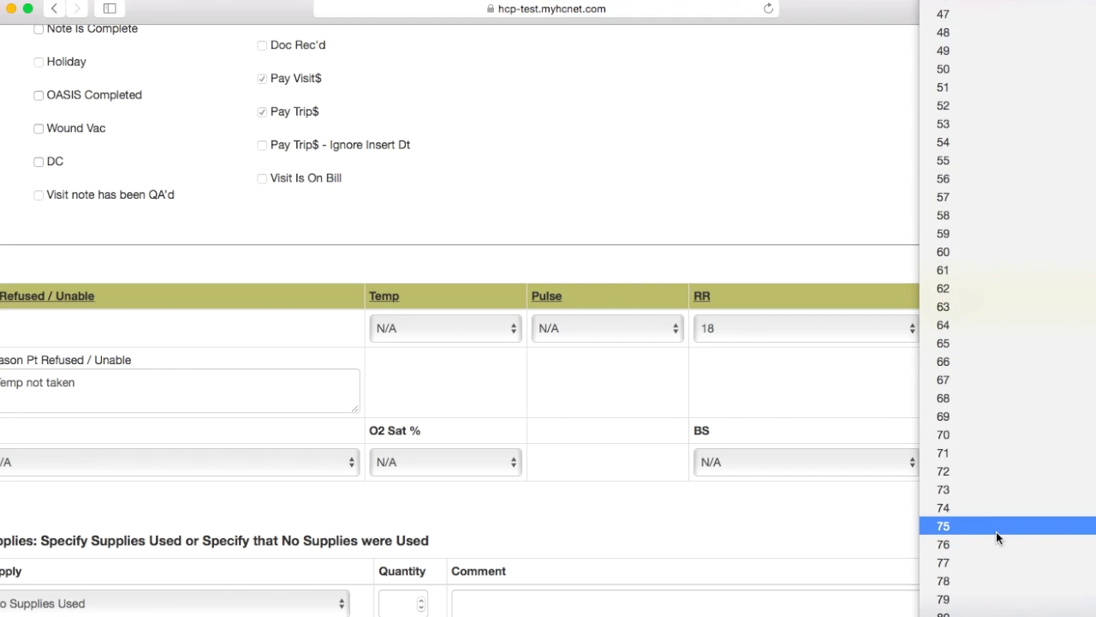
left_click(982, 531)
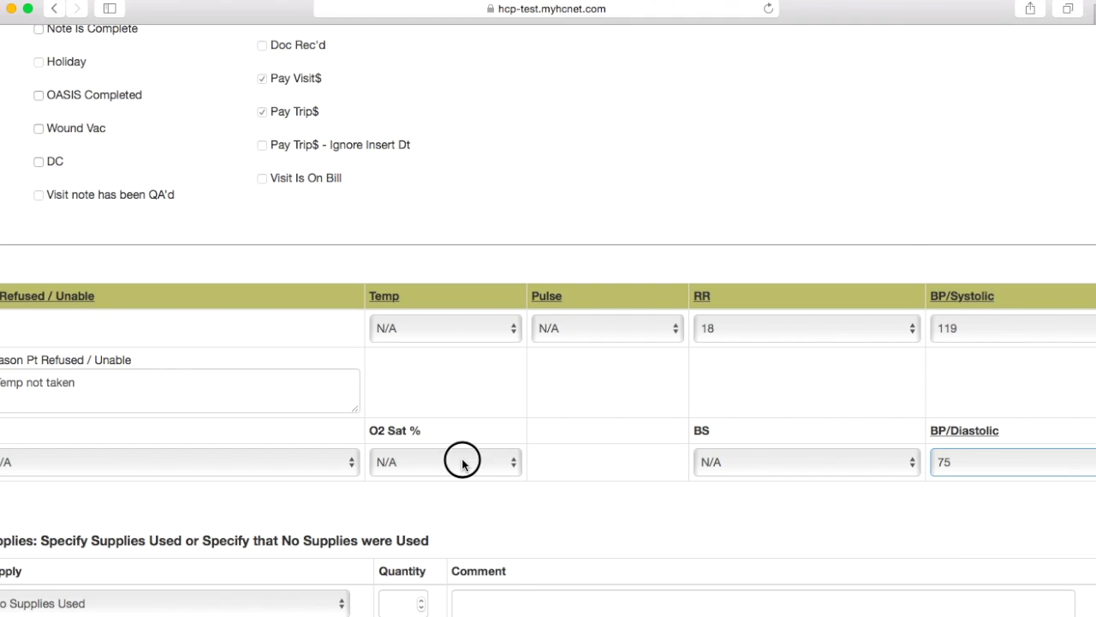
- Set the O2 saturation to 100 % and the pulse to 71 in the vital signs
left_click(463, 463)
scroll(453, 516, "down", 15)
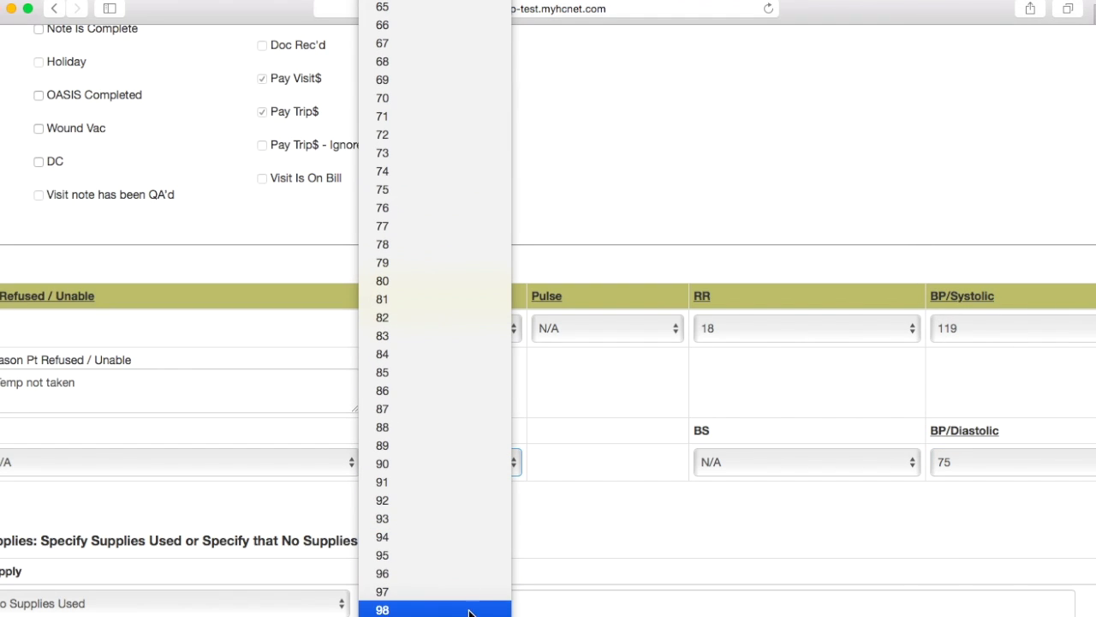
left_click(403, 613)
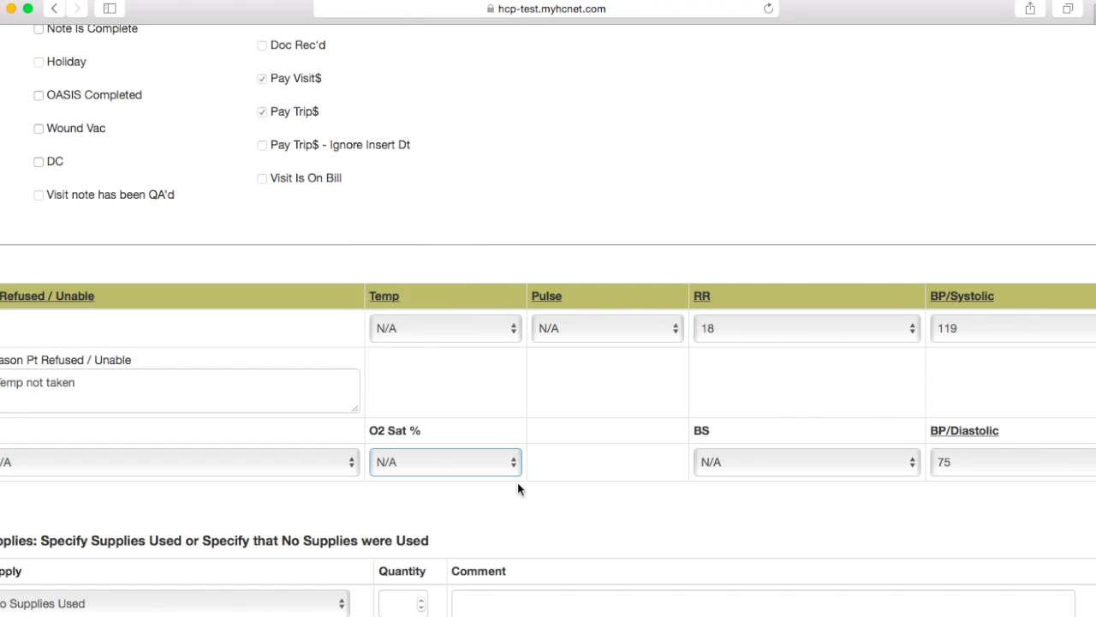
left_click(598, 340)
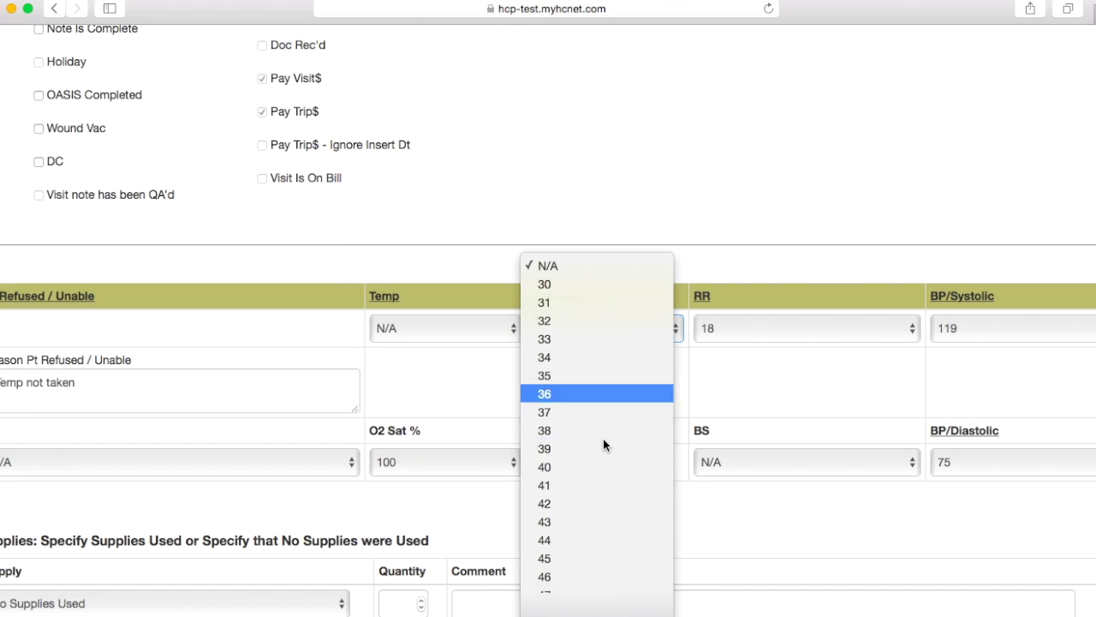
scroll(603, 441, "down", 5)
left_click(579, 386)
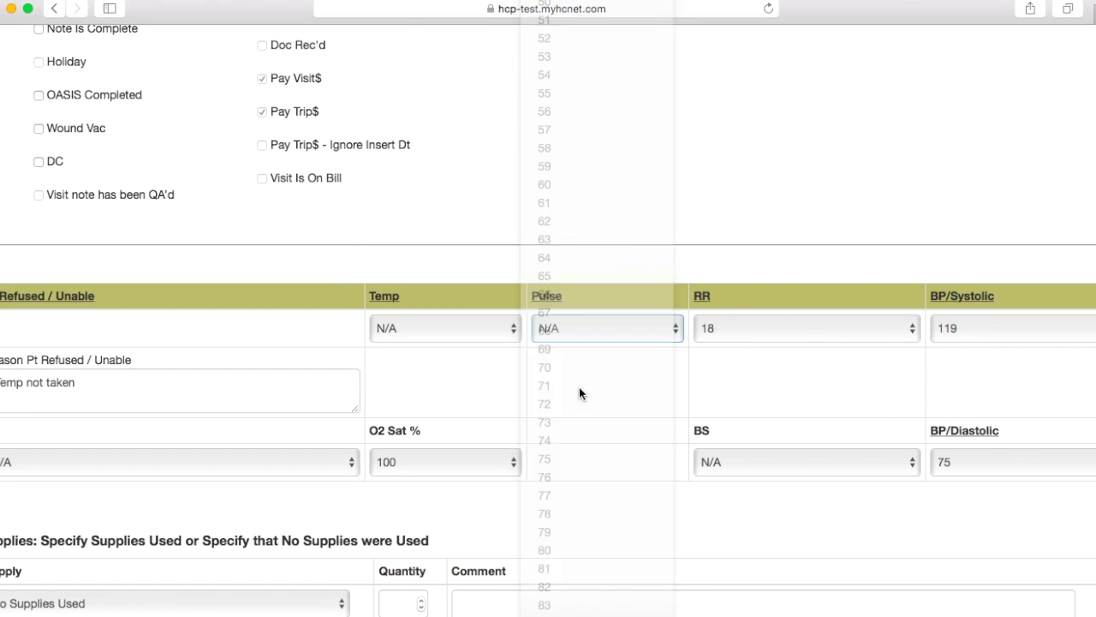
- Review the supplies section and the medical necessity and home bound review of the visit note
scroll(414, 343, "down", 5)
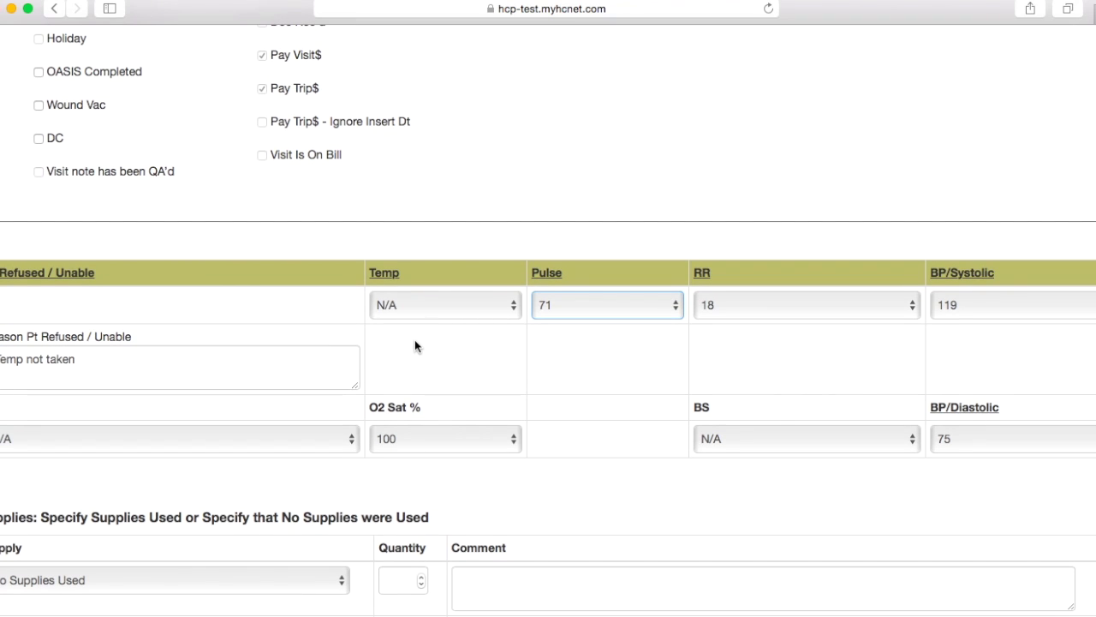
scroll(415, 343, "down", 6)
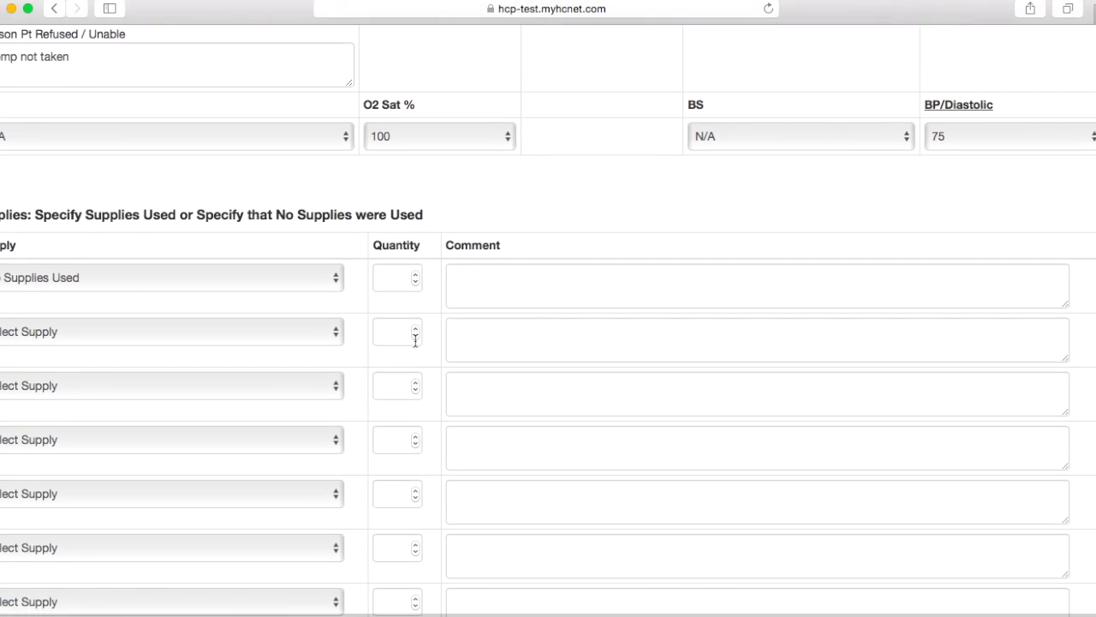
scroll(414, 340, "down", 2)
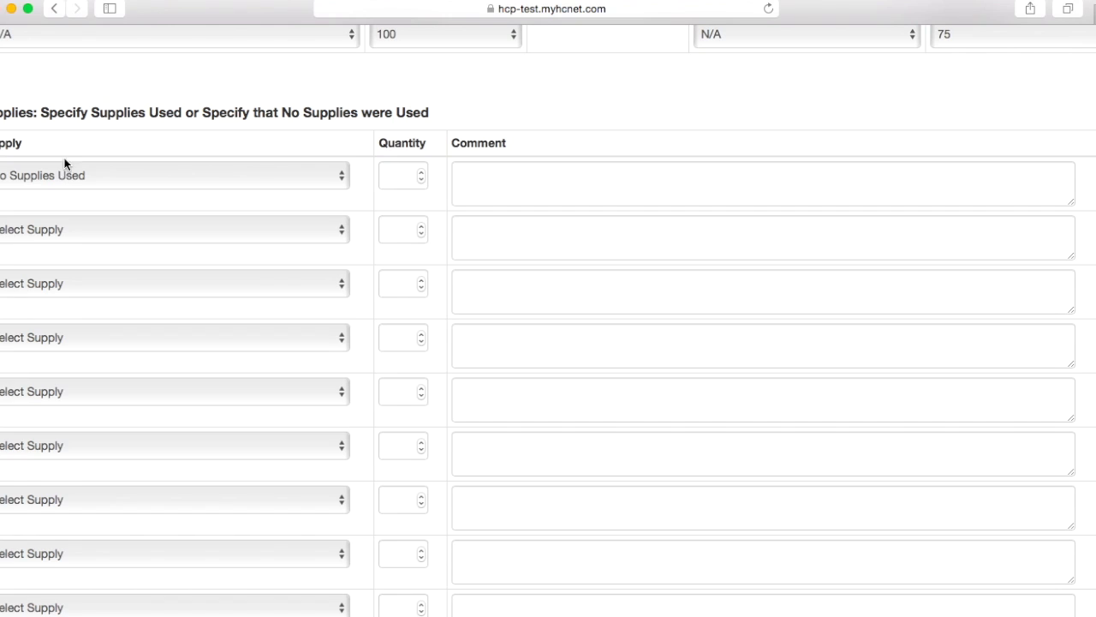
scroll(52, 101, "down", 1)
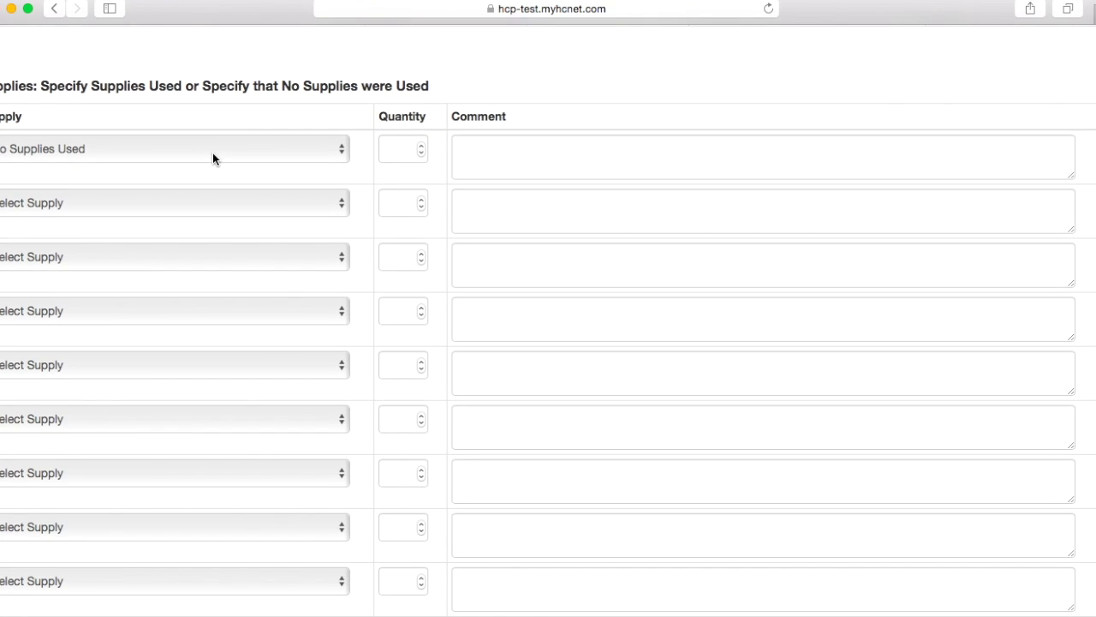
scroll(213, 152, "down", 4)
scroll(214, 158, "down", 9)
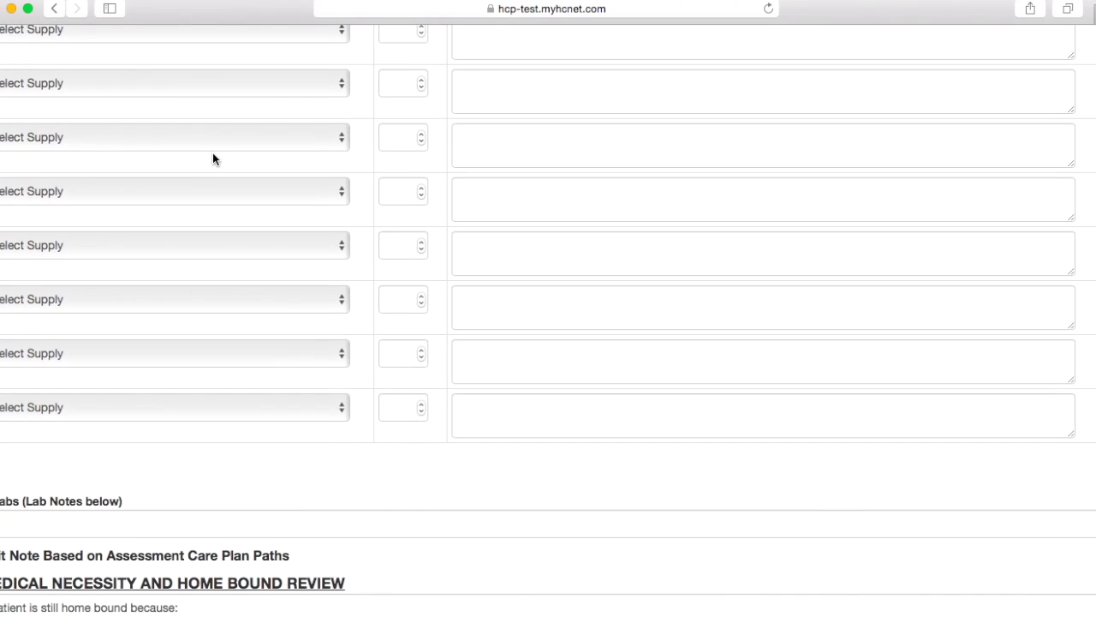
scroll(214, 158, "down", 3)
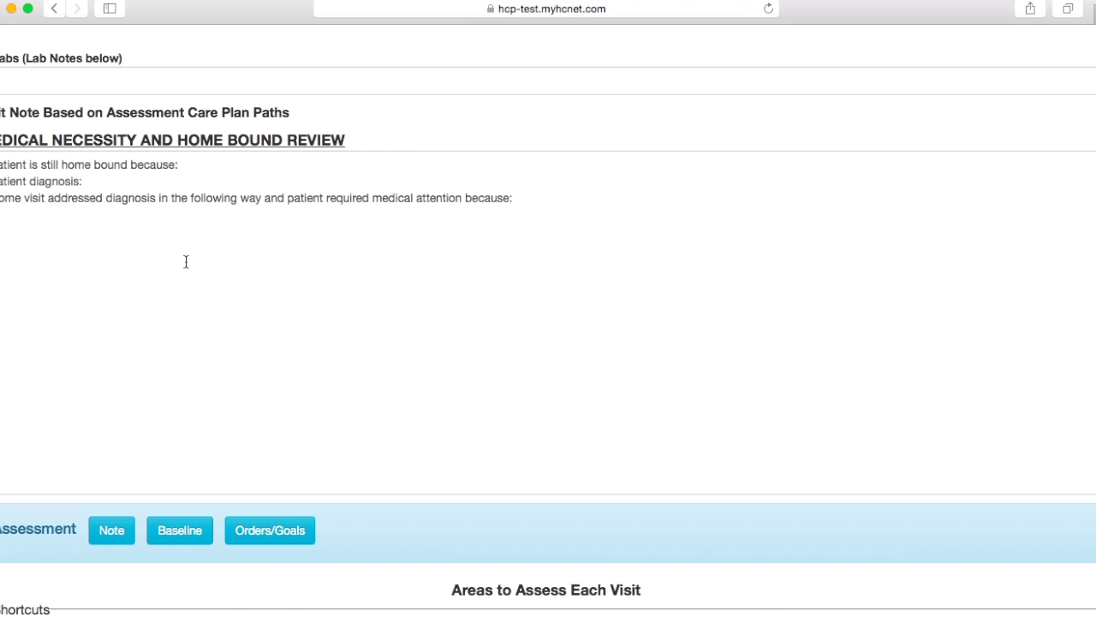
- Go from the visit note to its Assessment section with the areas to assess each visit
scroll(186, 261, "up", 10)
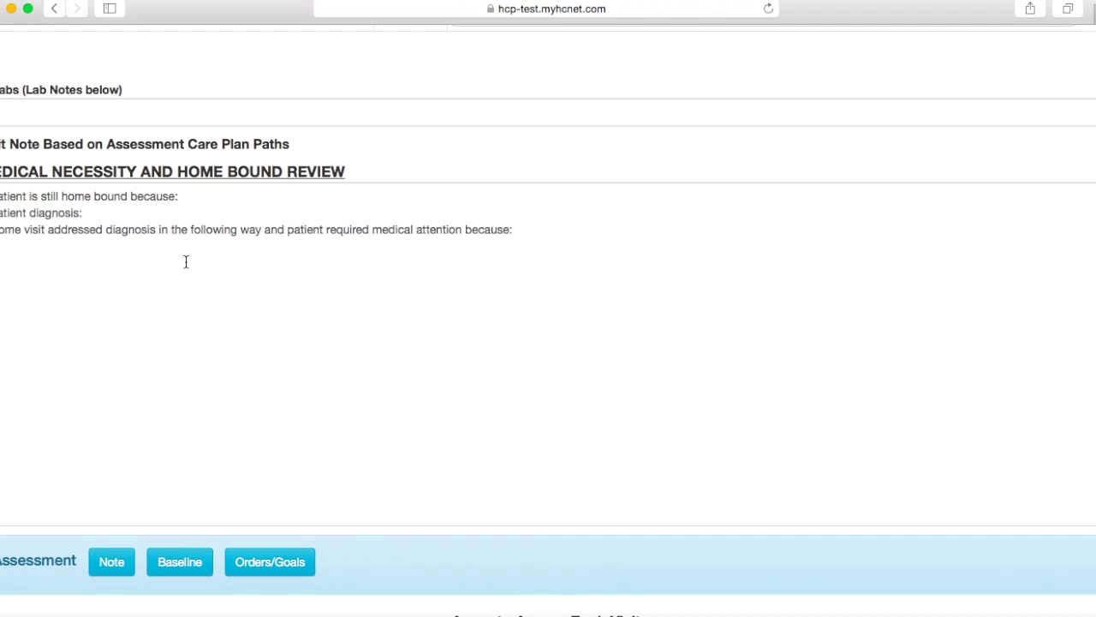
scroll(186, 261, "up", 20)
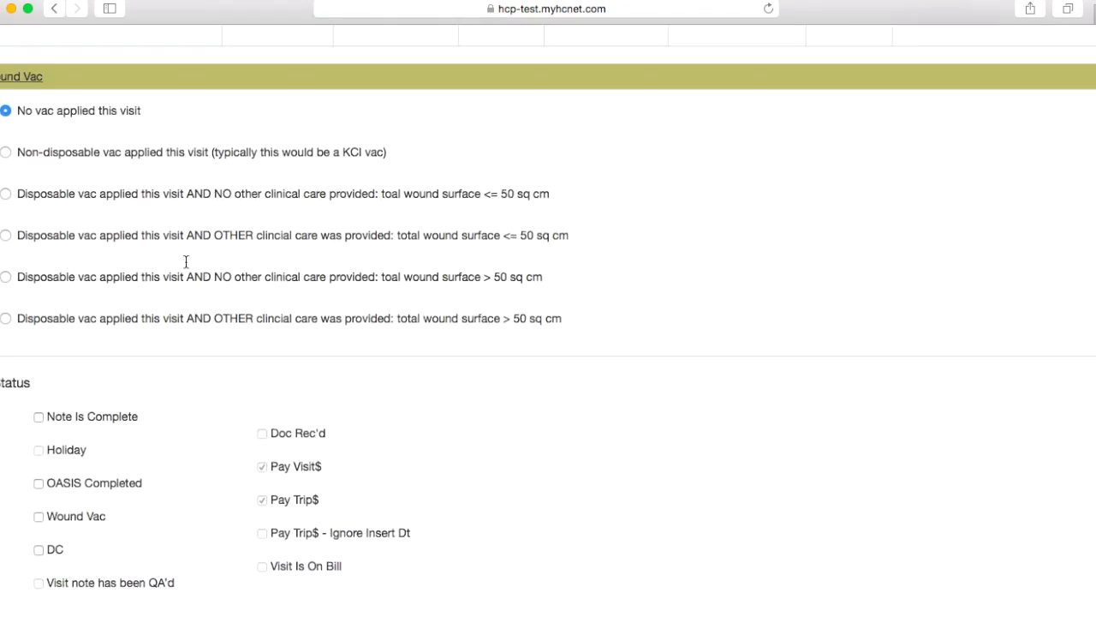
scroll(186, 261, "up", 5)
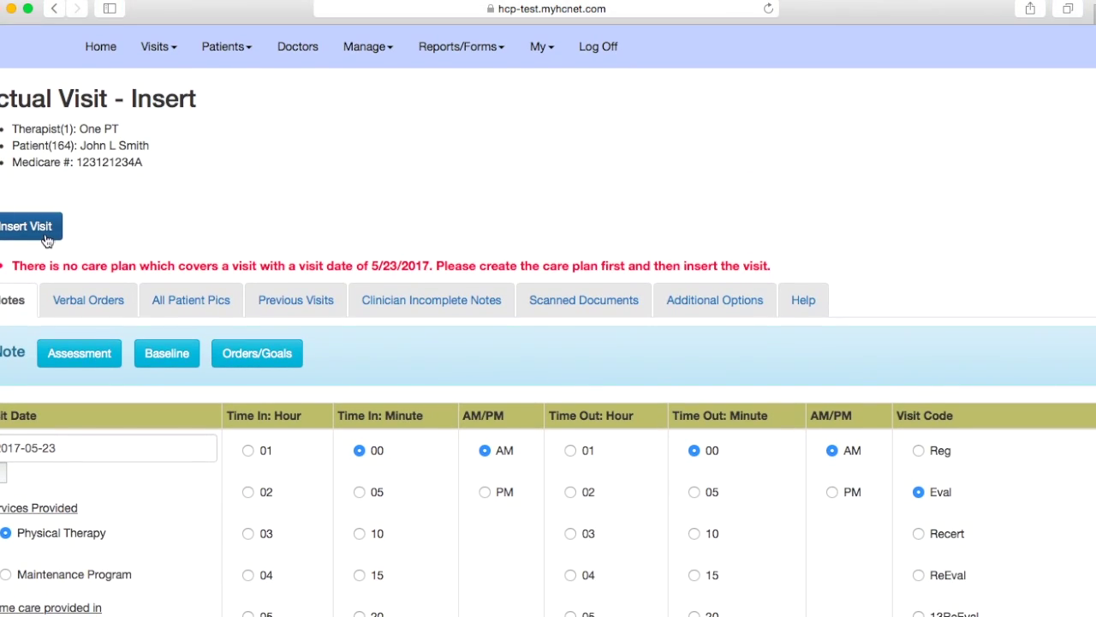
scroll(41, 235, "down", 3)
scroll(205, 288, "up", 2)
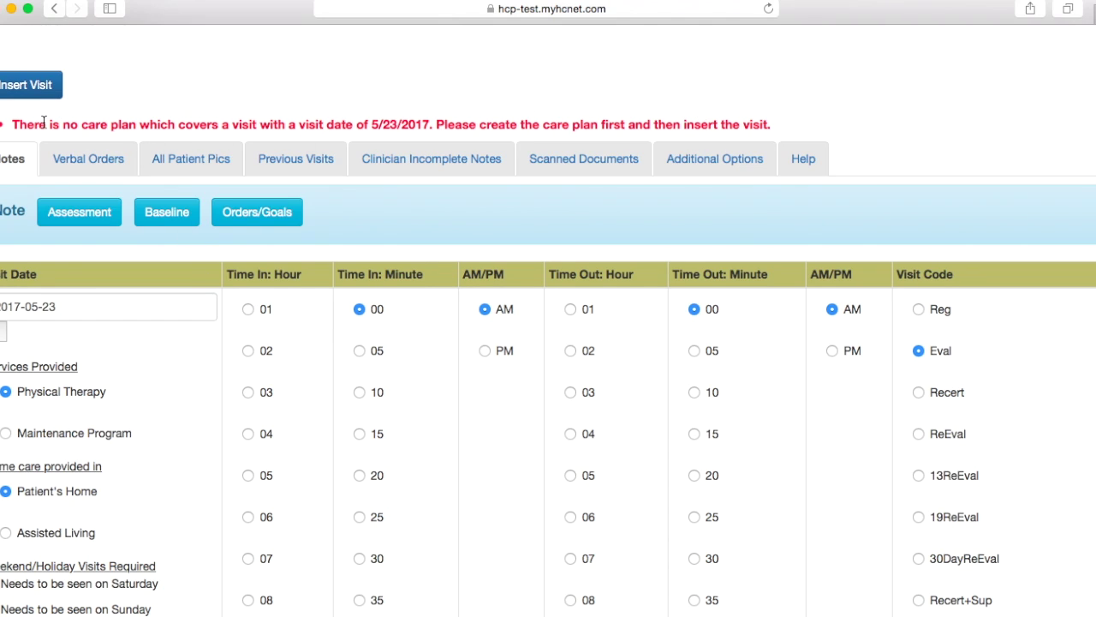
scroll(231, 117, "up", 1)
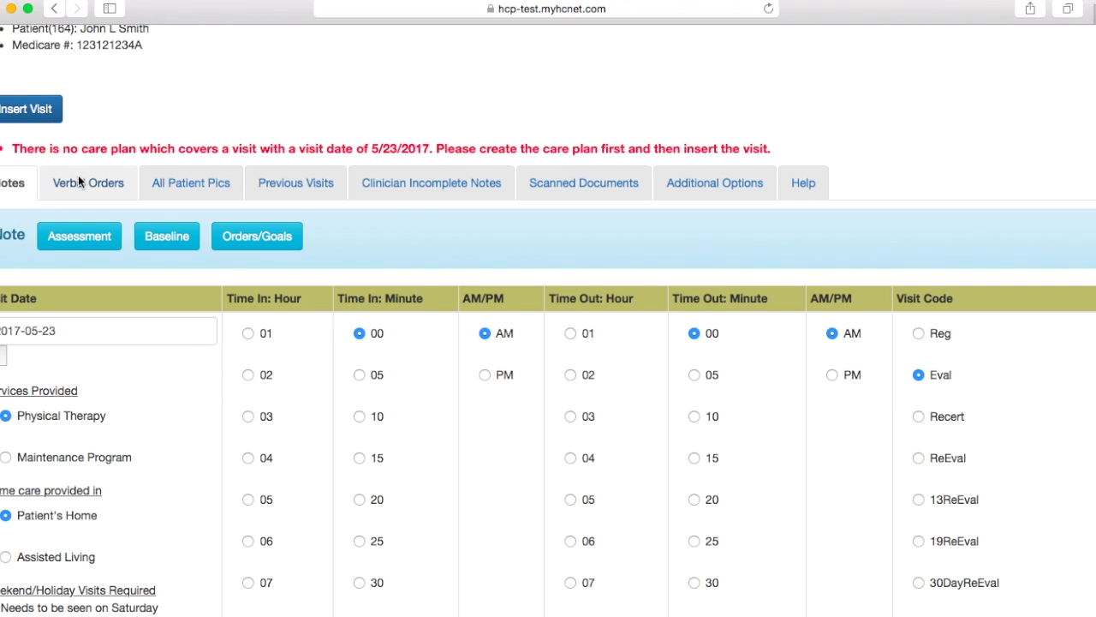
left_click(86, 240)
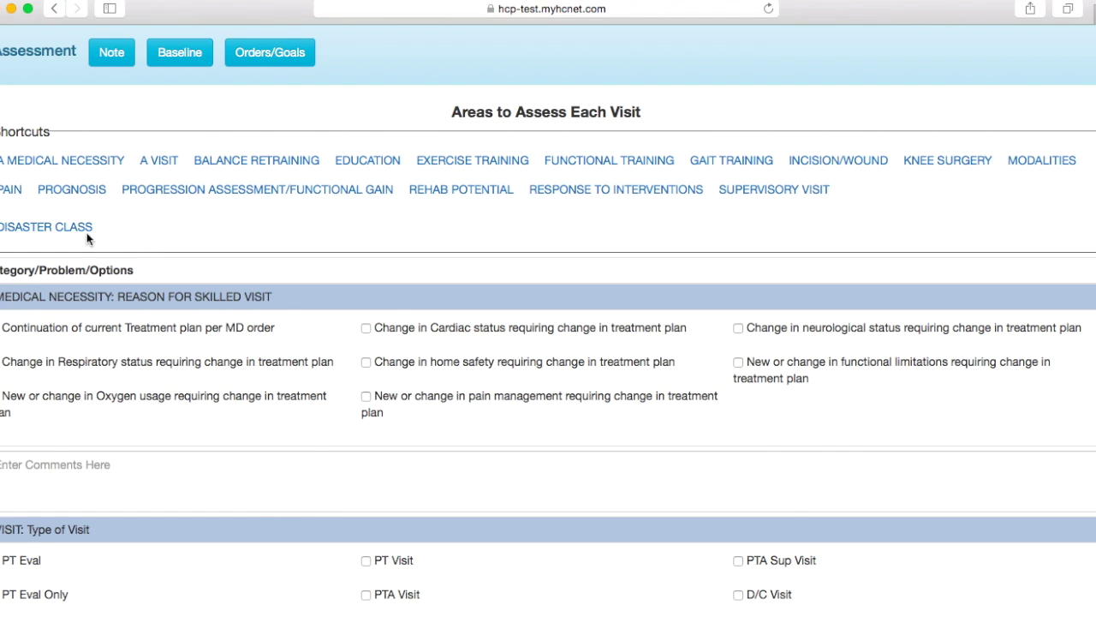
- Mark the type of visit as PT Eval and the sitting balance retraining as Dynamic
scroll(153, 327, "down", 1)
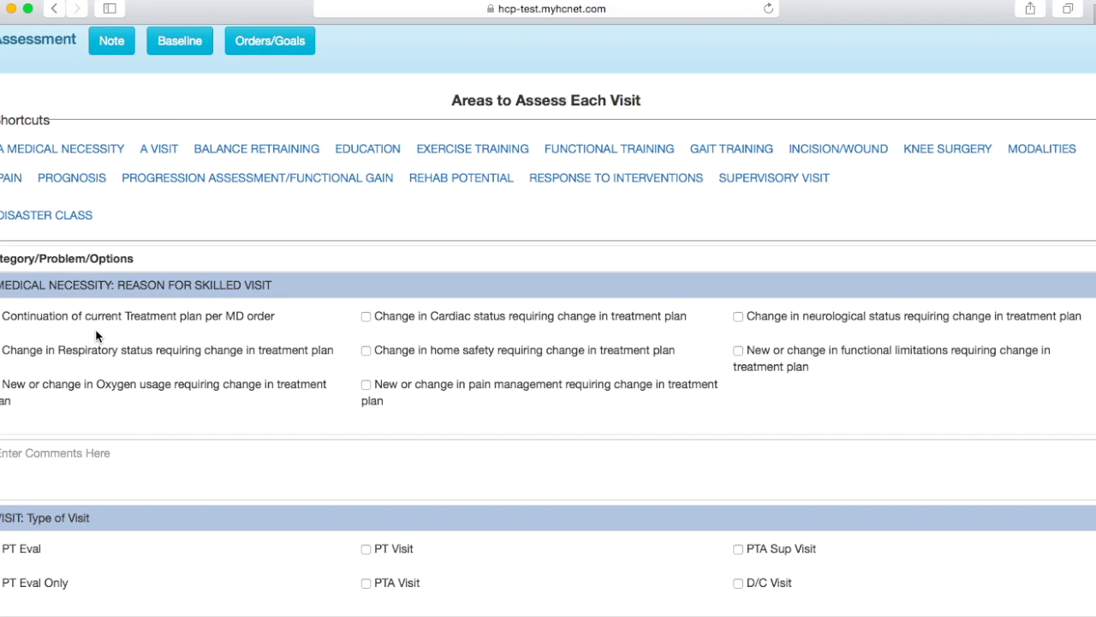
scroll(96, 336, "down", 2)
left_click(2, 501)
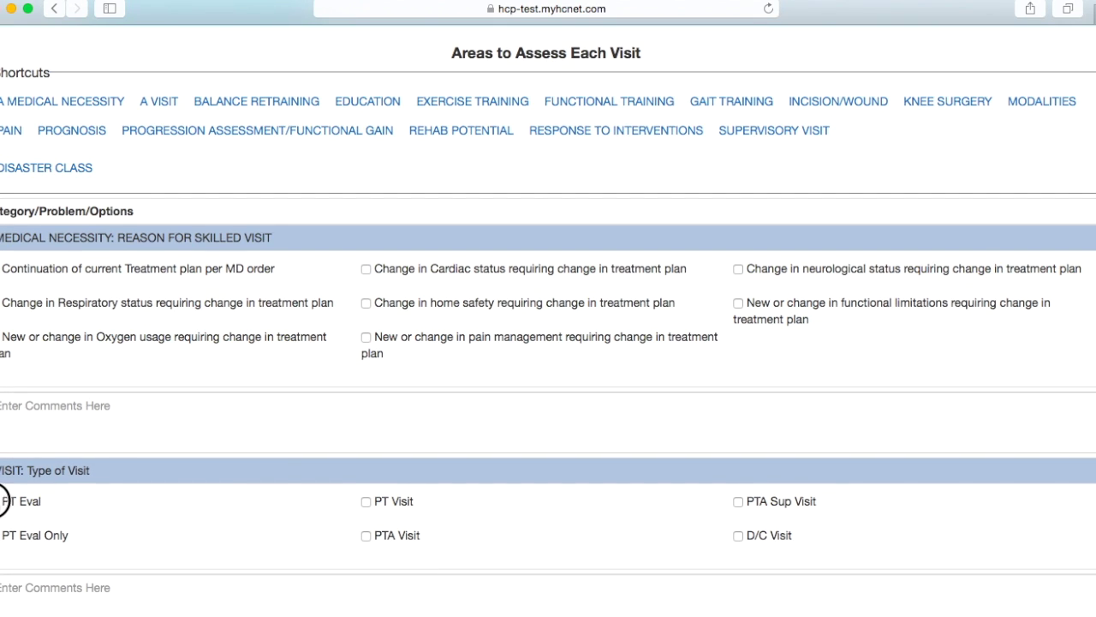
scroll(122, 489, "down", 4)
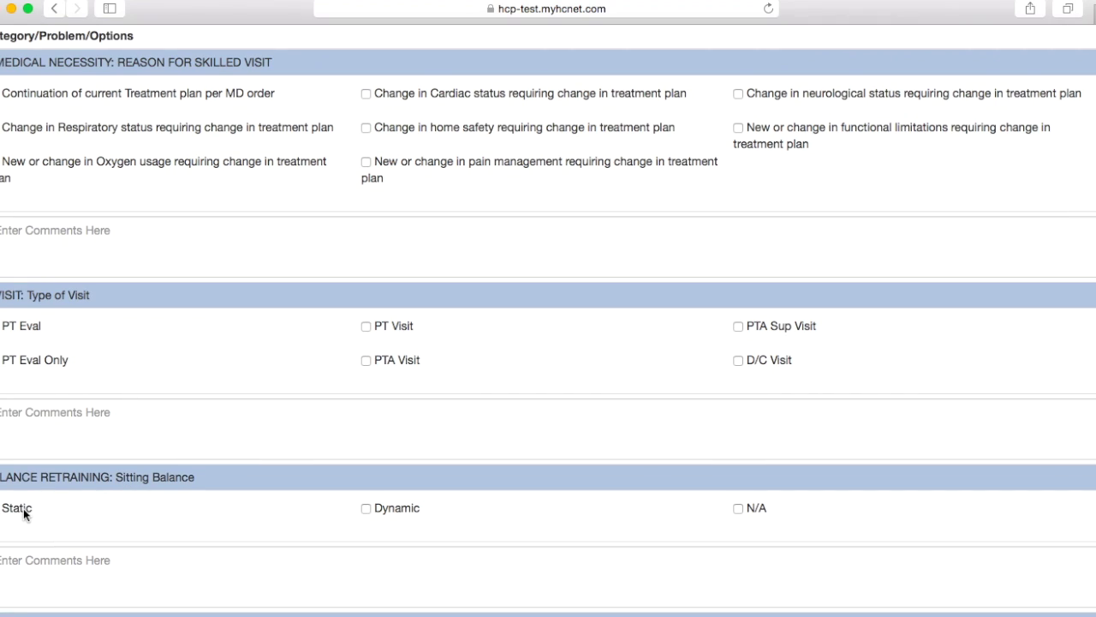
left_click(399, 508)
- Mark the Tinetti Balance Score as N/A under balance retraining
scroll(194, 506, "down", 3)
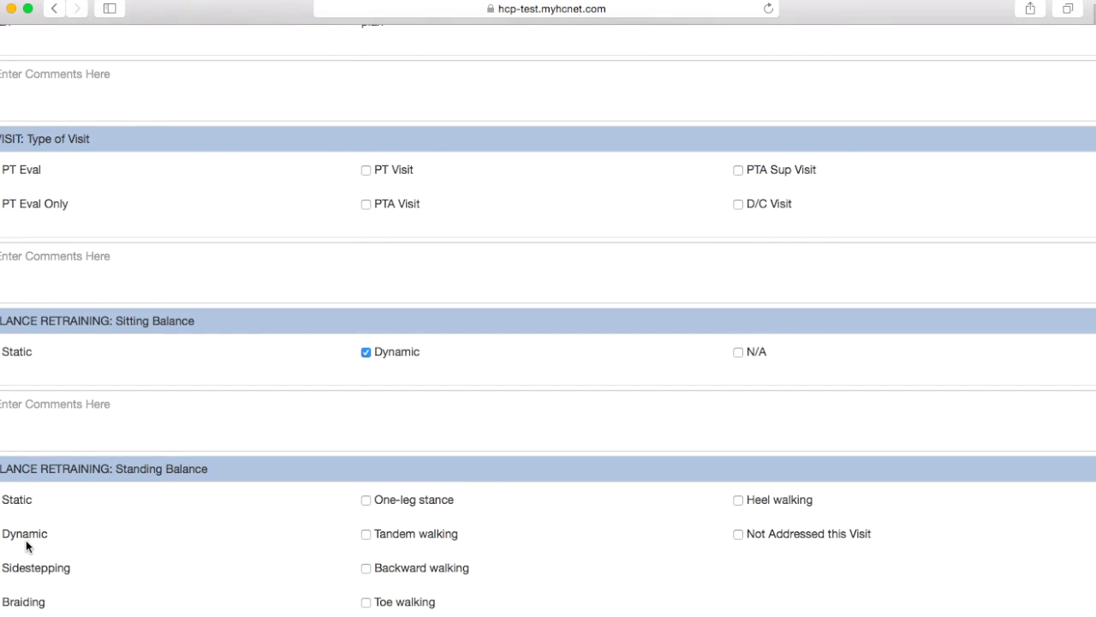
scroll(133, 530, "down", 4)
scroll(134, 527, "down", 2)
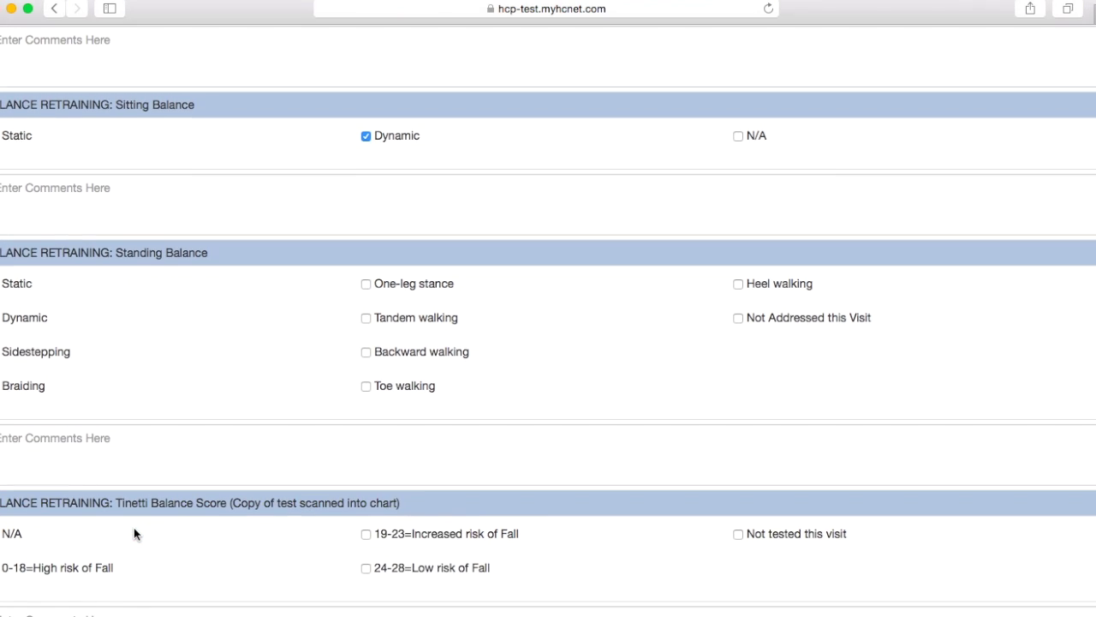
left_click(5, 492)
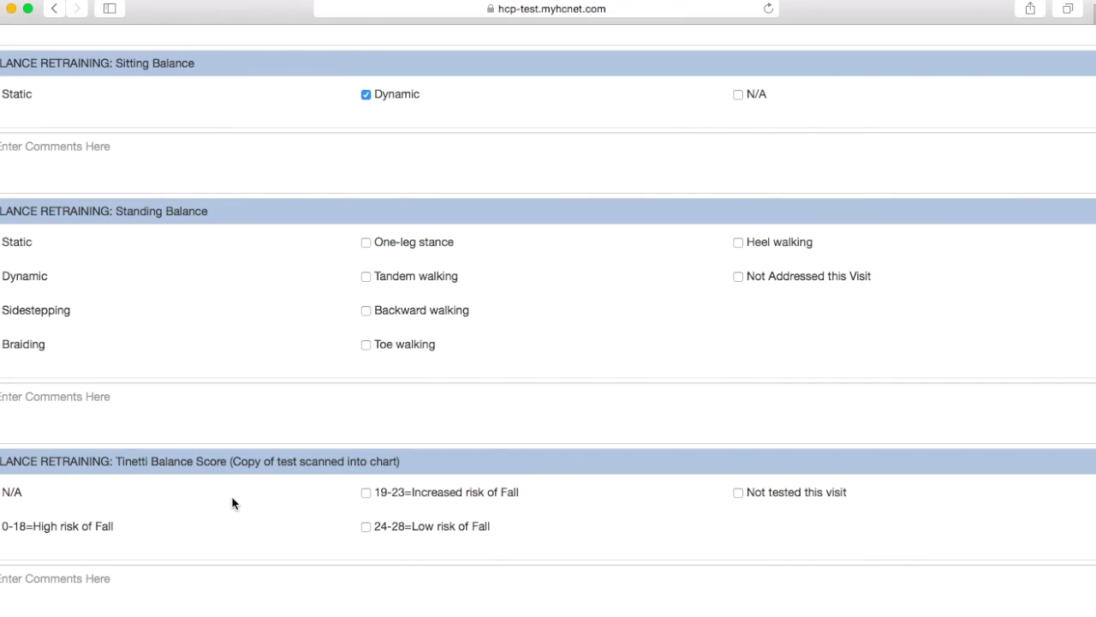
- Examine the assessment options for patient and caregiver education and for exercise type, location, reps/sets and weights used
scroll(221, 504, "down", 5)
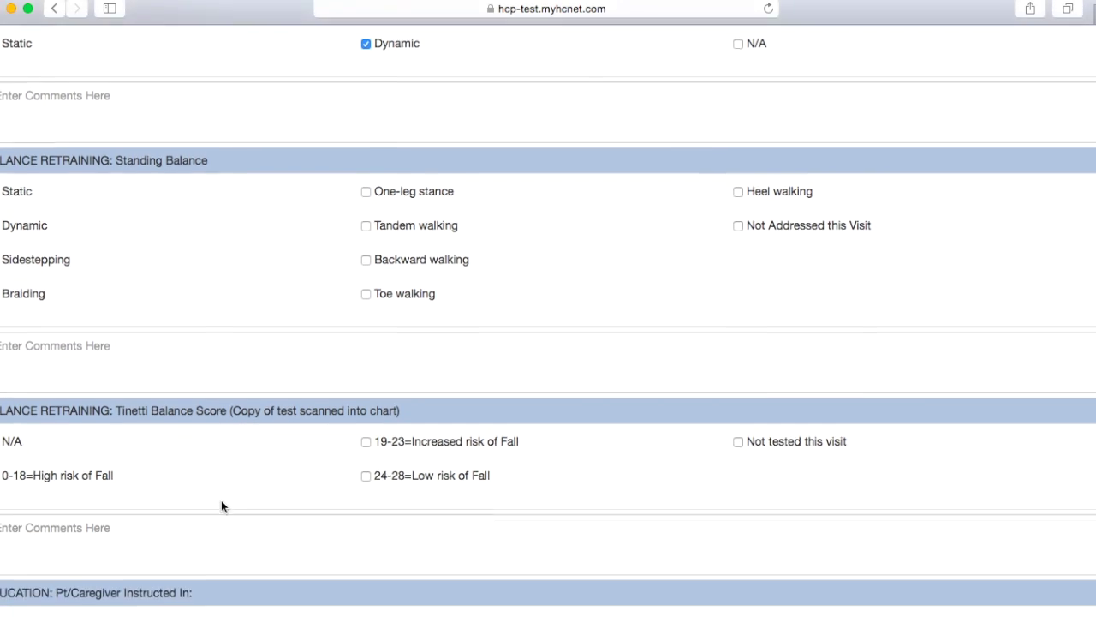
scroll(221, 505, "down", 2)
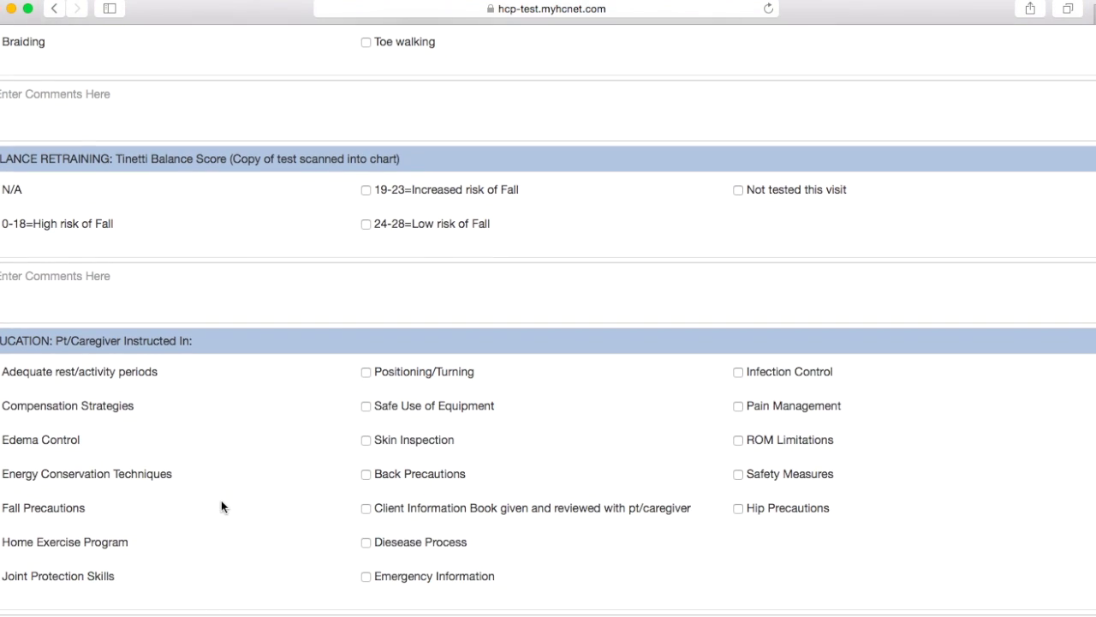
scroll(221, 505, "down", 2)
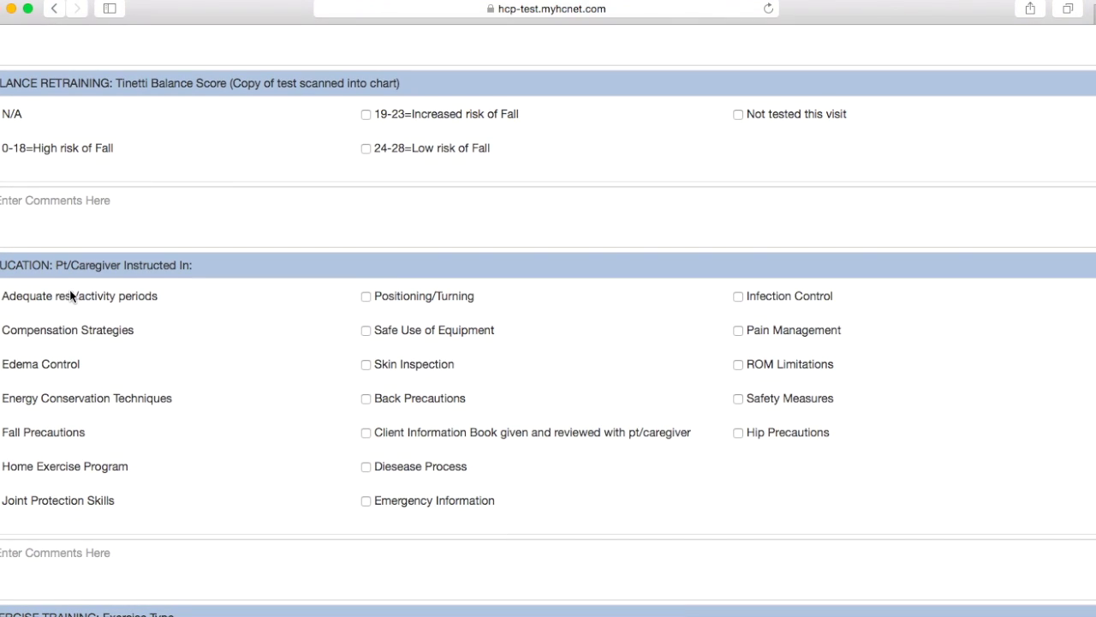
scroll(79, 450, "down", 3)
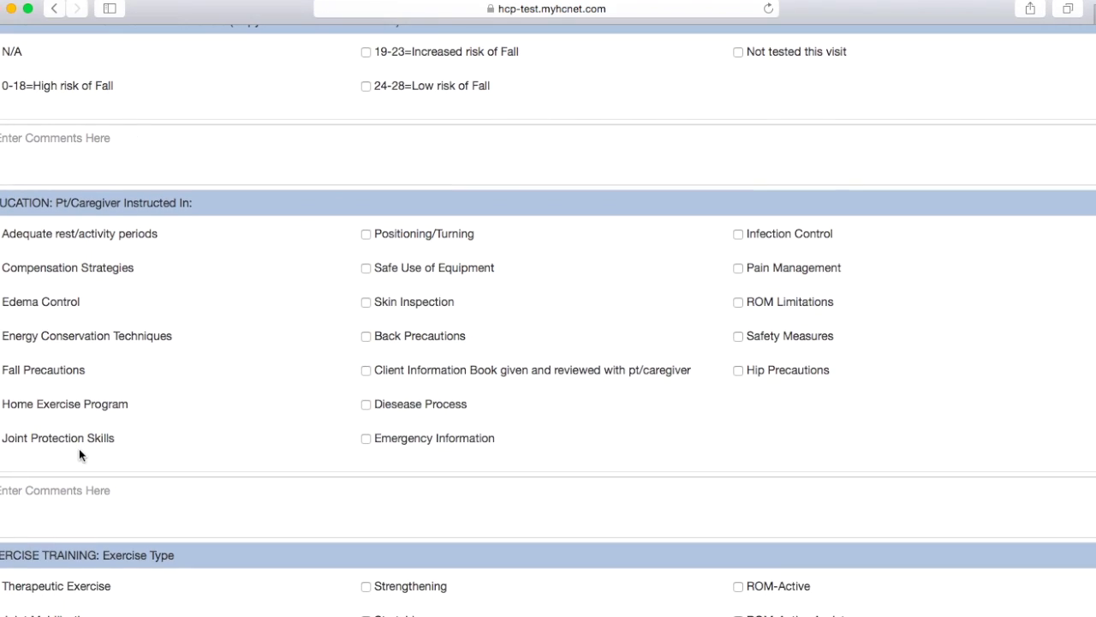
scroll(79, 449, "down", 2)
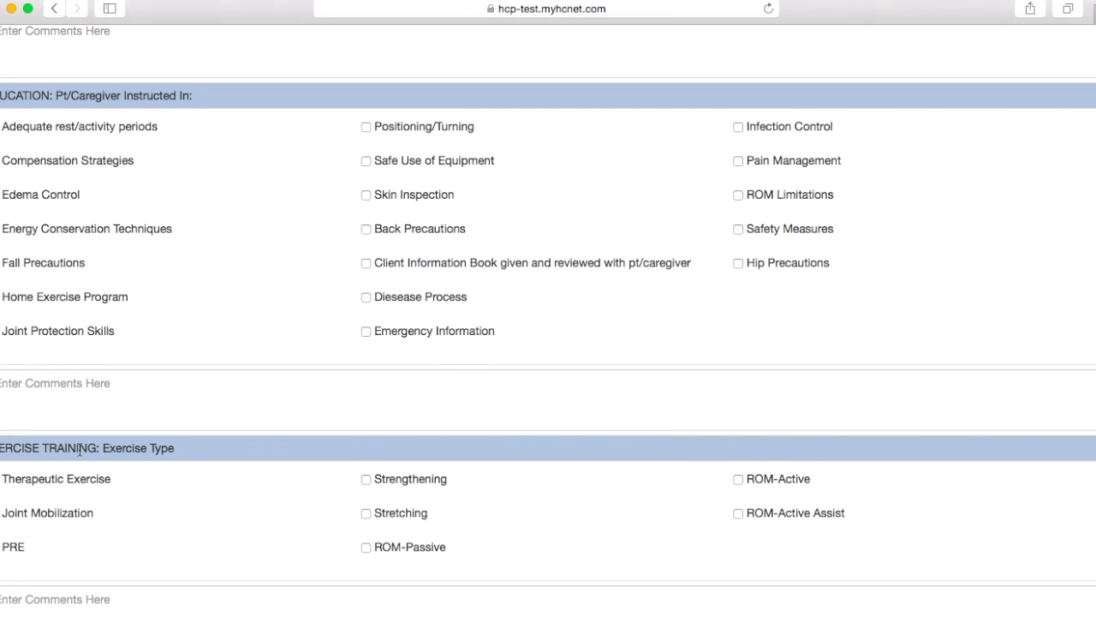
scroll(79, 454, "down", 6)
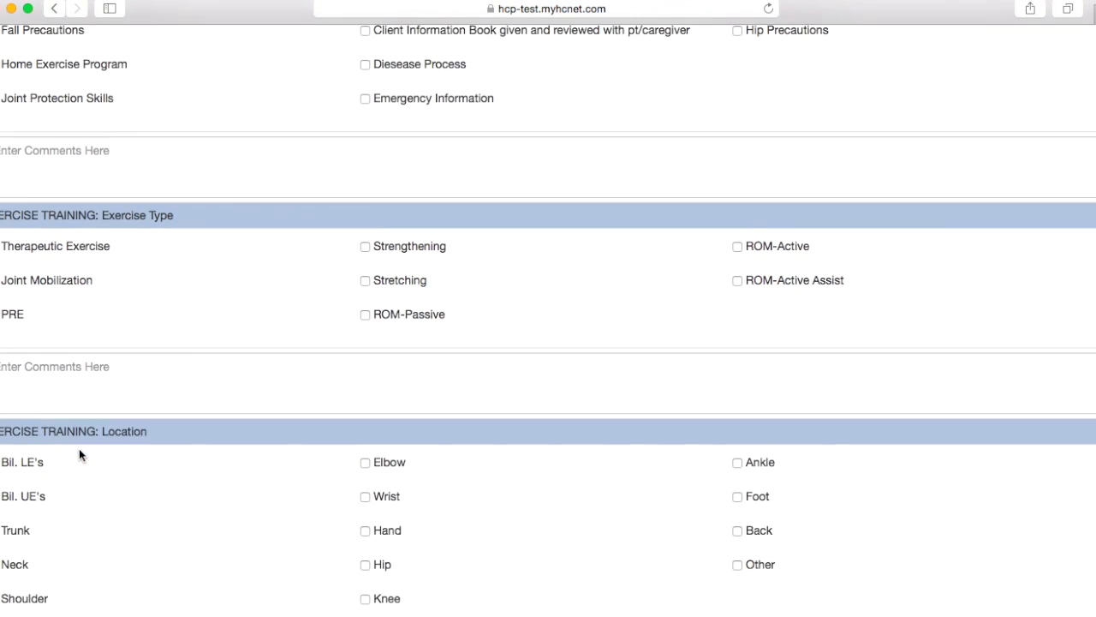
scroll(79, 454, "down", 10)
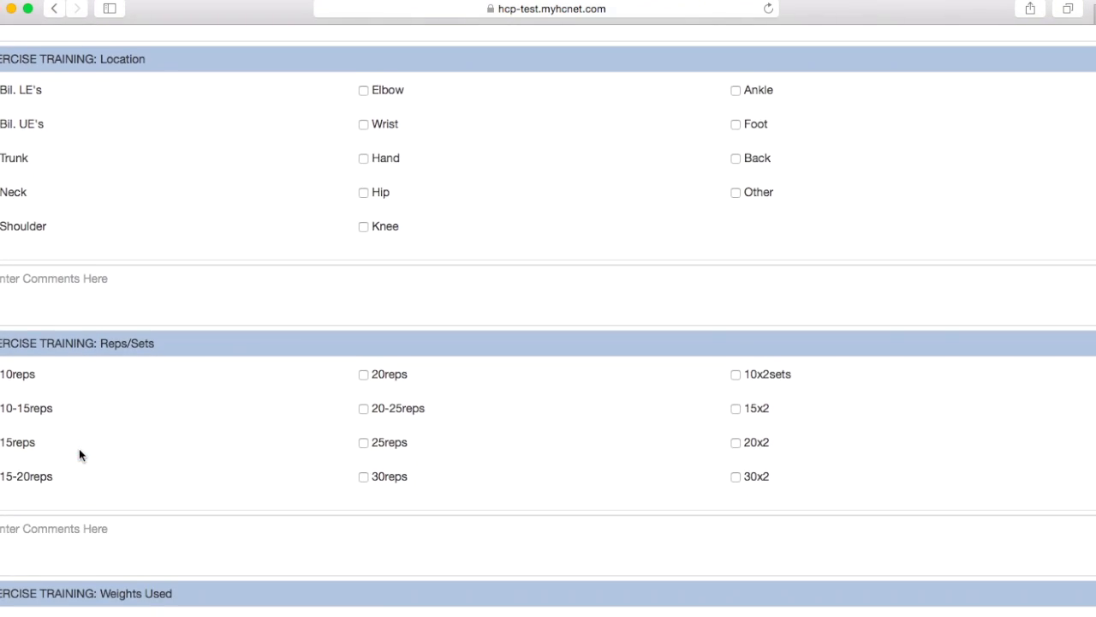
scroll(79, 449, "down", 9)
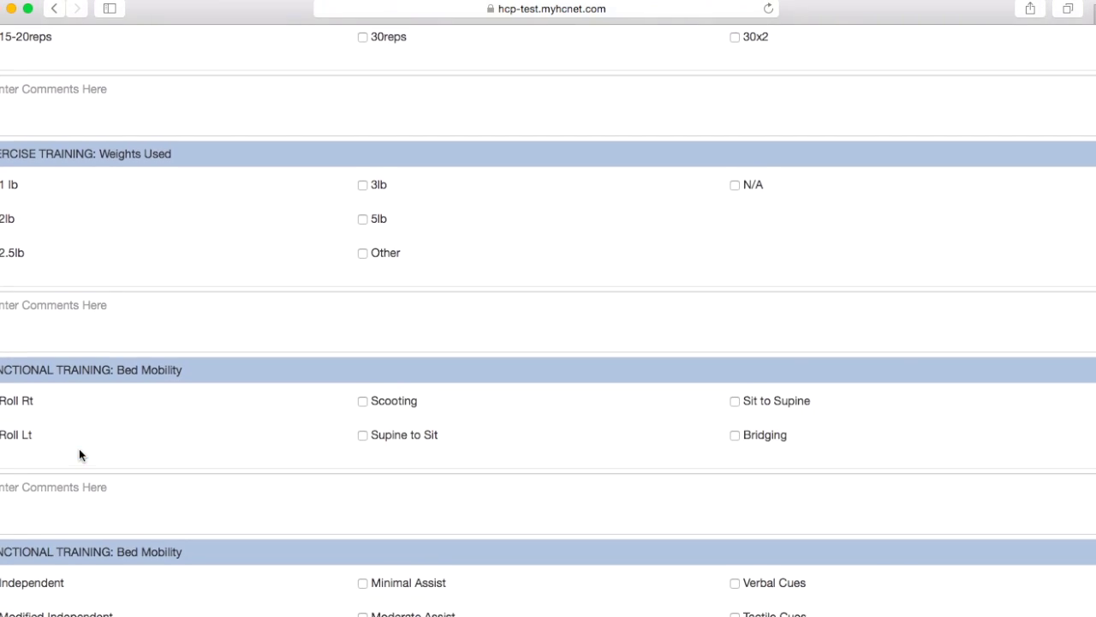
- Examine the functional training and gait training options, from bed mobility and transfers through to weight bearing status
scroll(78, 455, "down", 5)
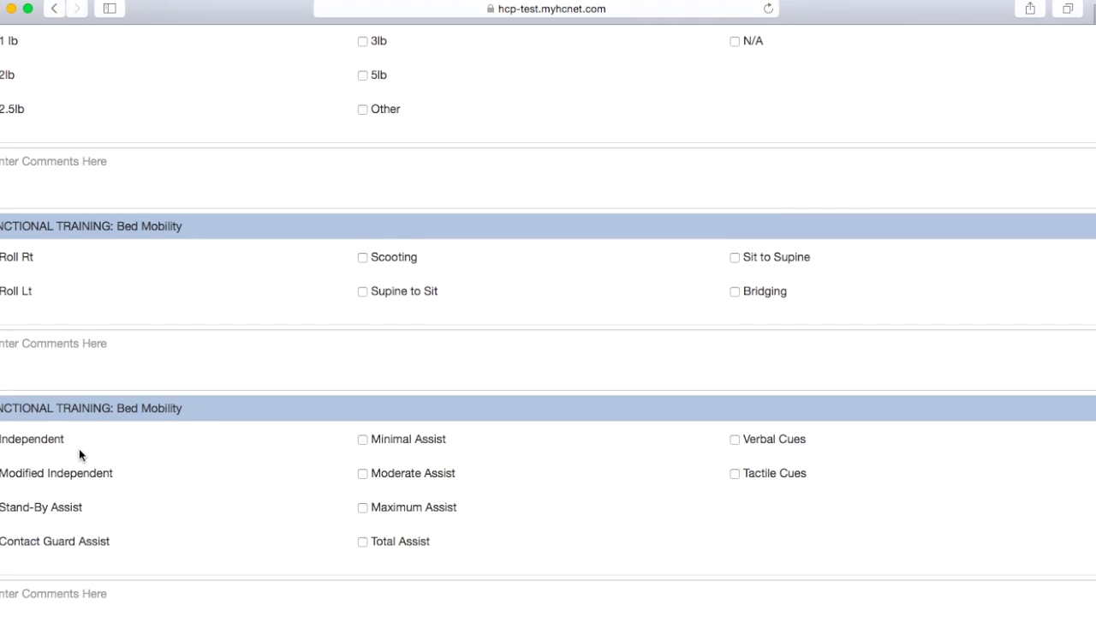
scroll(78, 449, "down", 4)
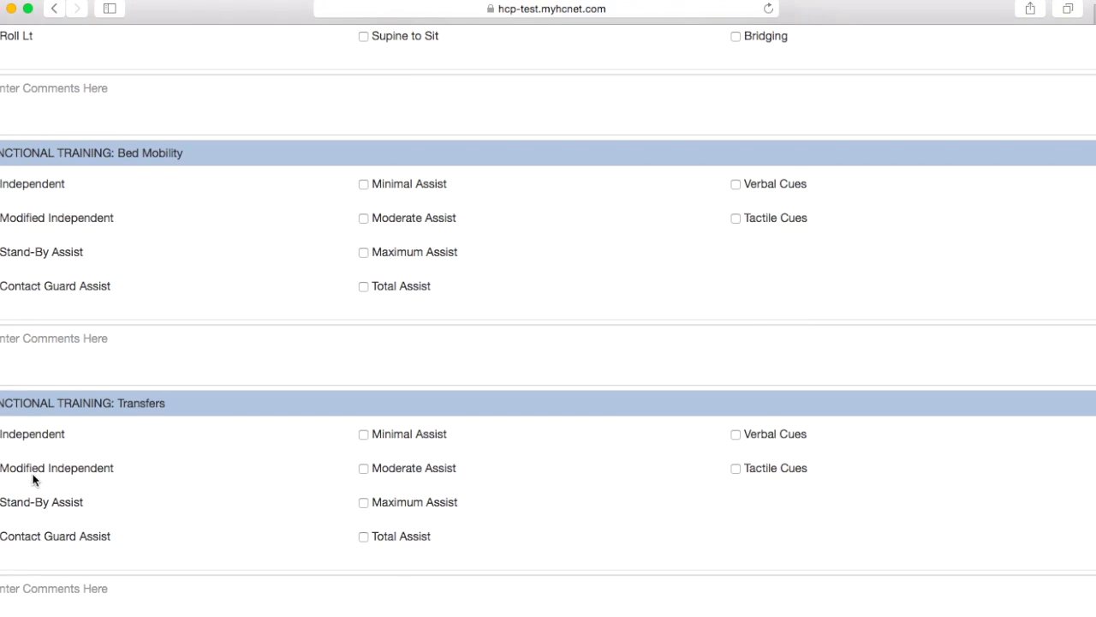
scroll(38, 506, "down", 5)
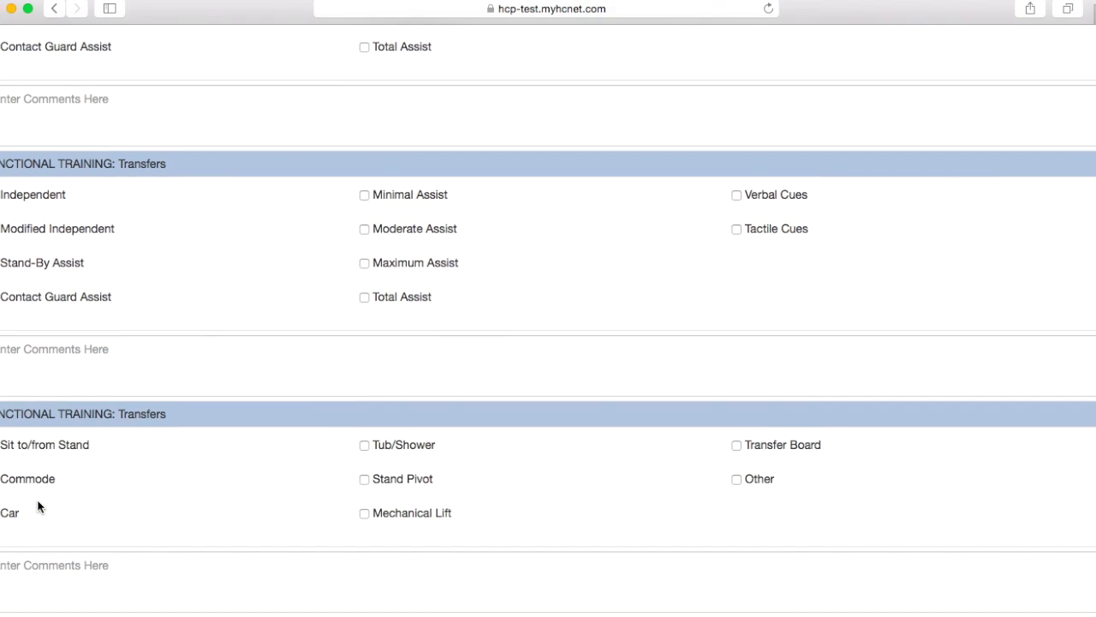
scroll(37, 506, "down", 9)
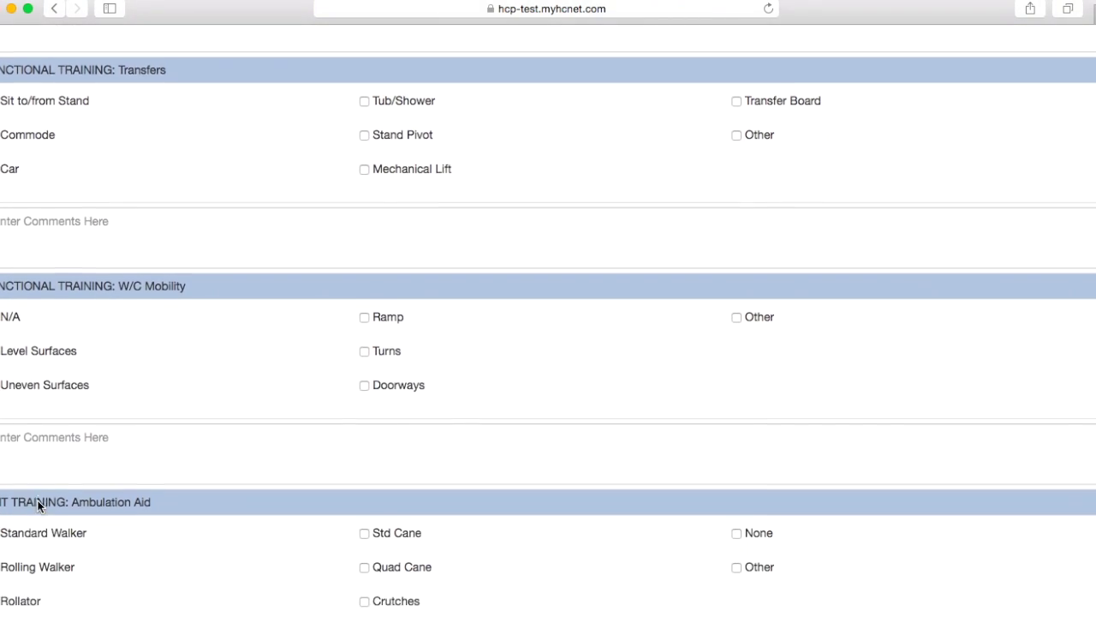
scroll(38, 503, "down", 5)
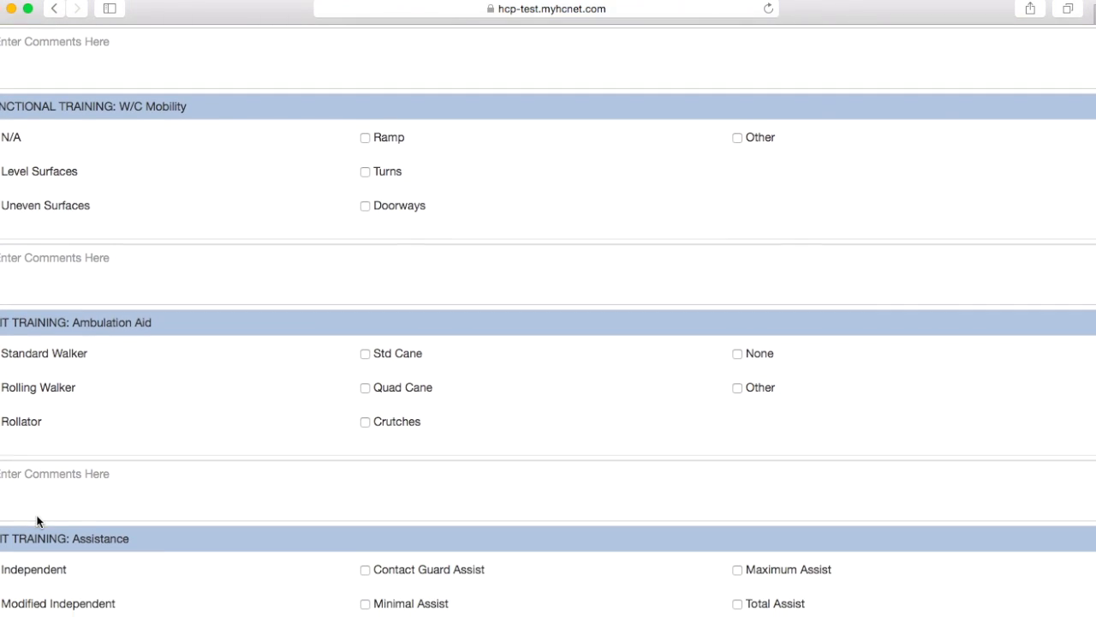
scroll(37, 520, "down", 4)
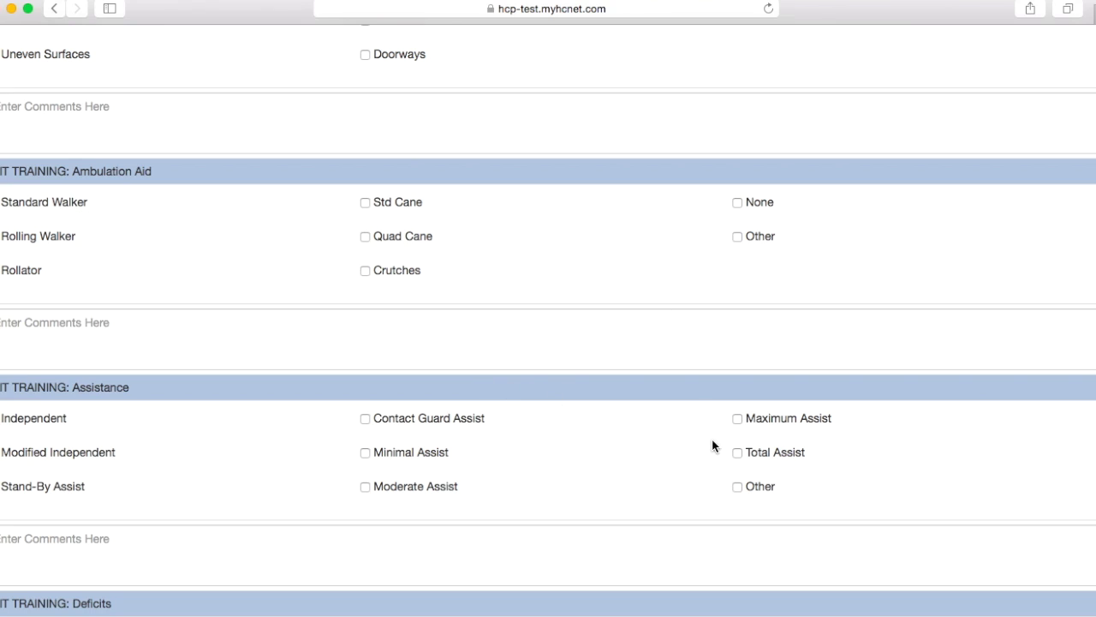
scroll(730, 485, "down", 1)
scroll(736, 453, "down", 5)
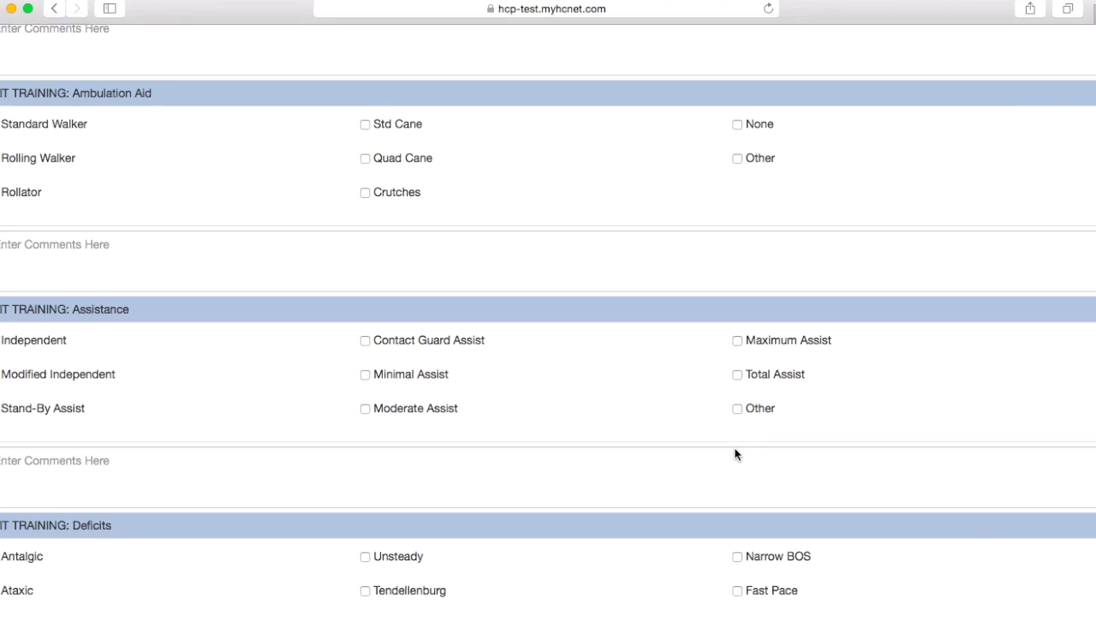
scroll(735, 454, "down", 10)
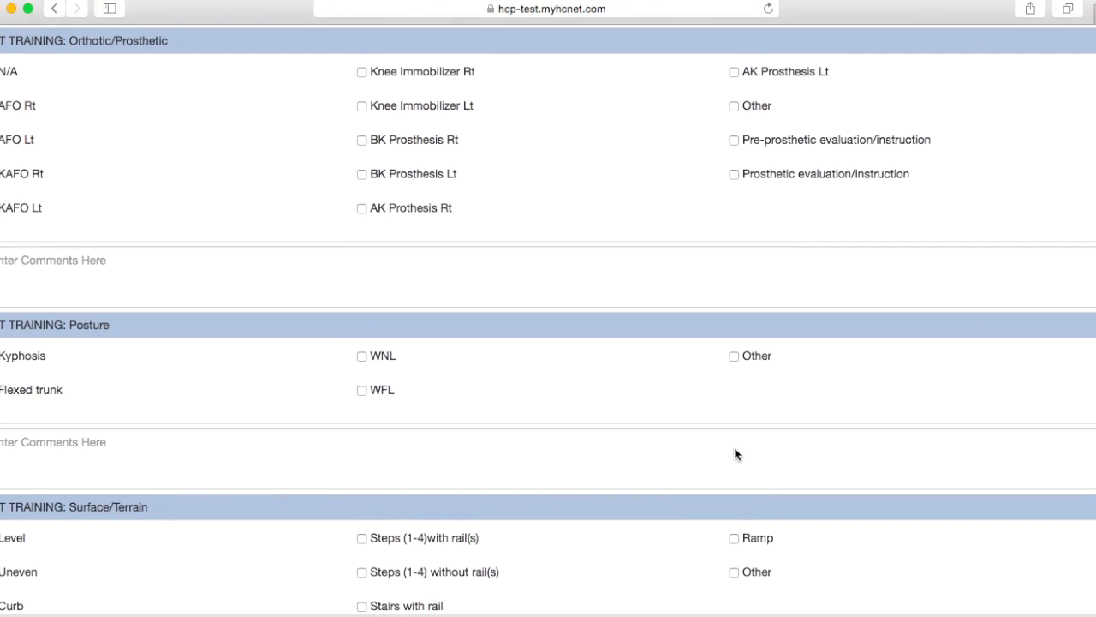
scroll(735, 448, "down", 5)
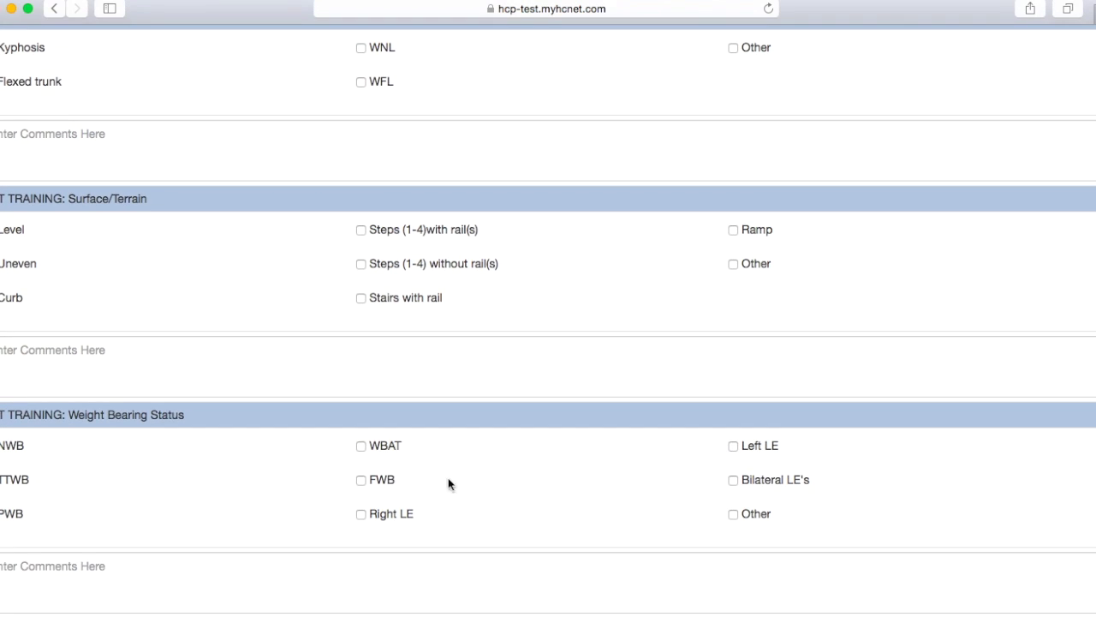
- Examine the remaining assessment options, from incision/wound, modalities and pain through prognosis, rehab potential and the final level section
scroll(299, 481, "down", 10)
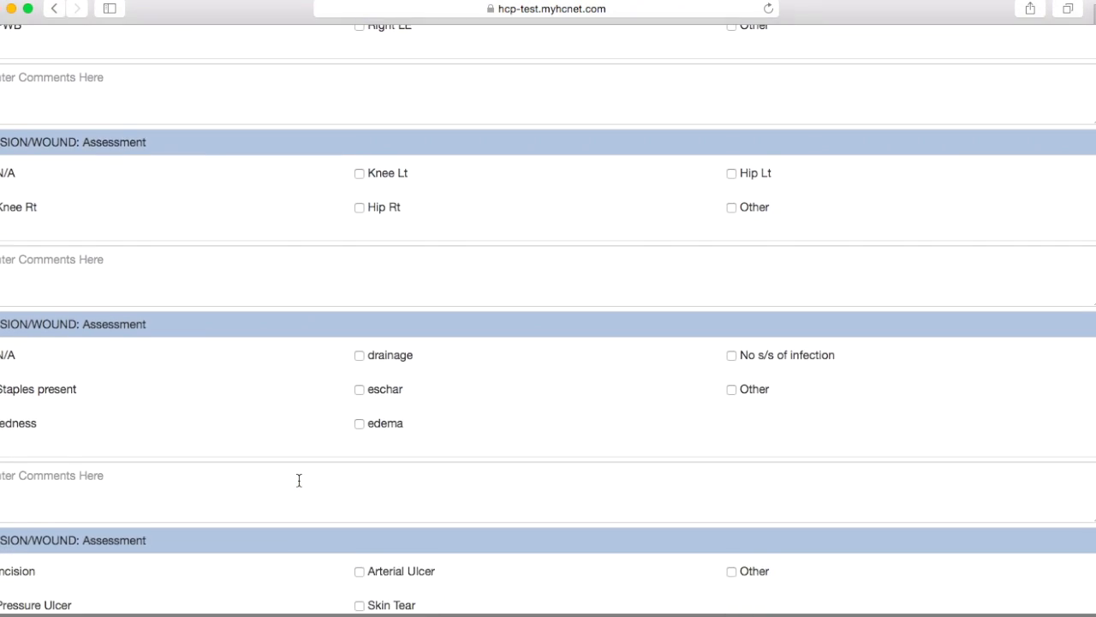
scroll(299, 481, "down", 20)
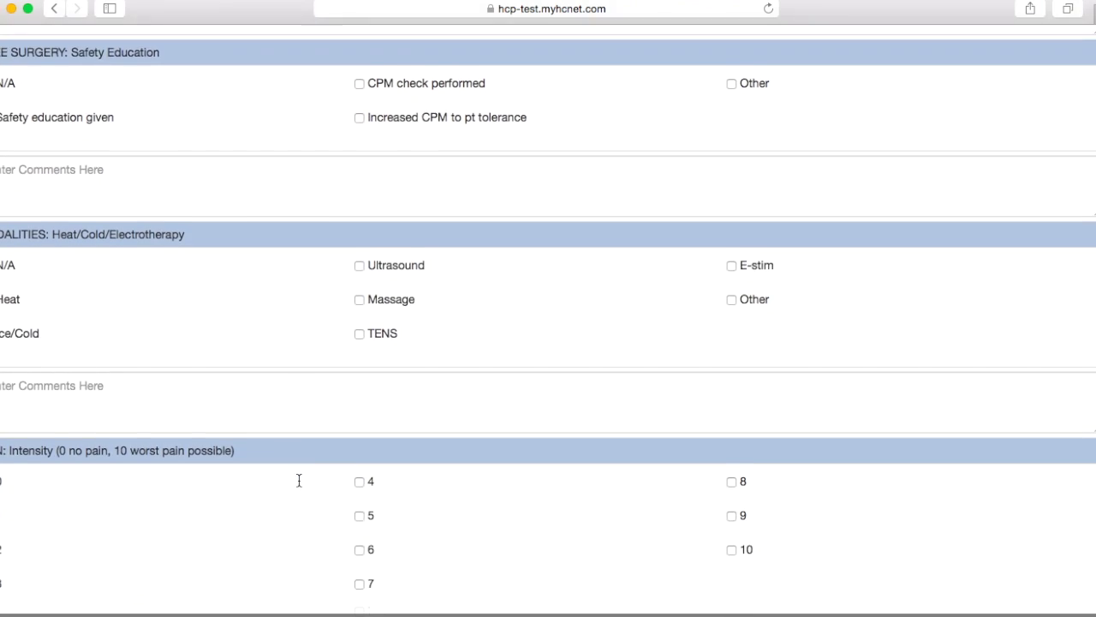
scroll(299, 481, "down", 20)
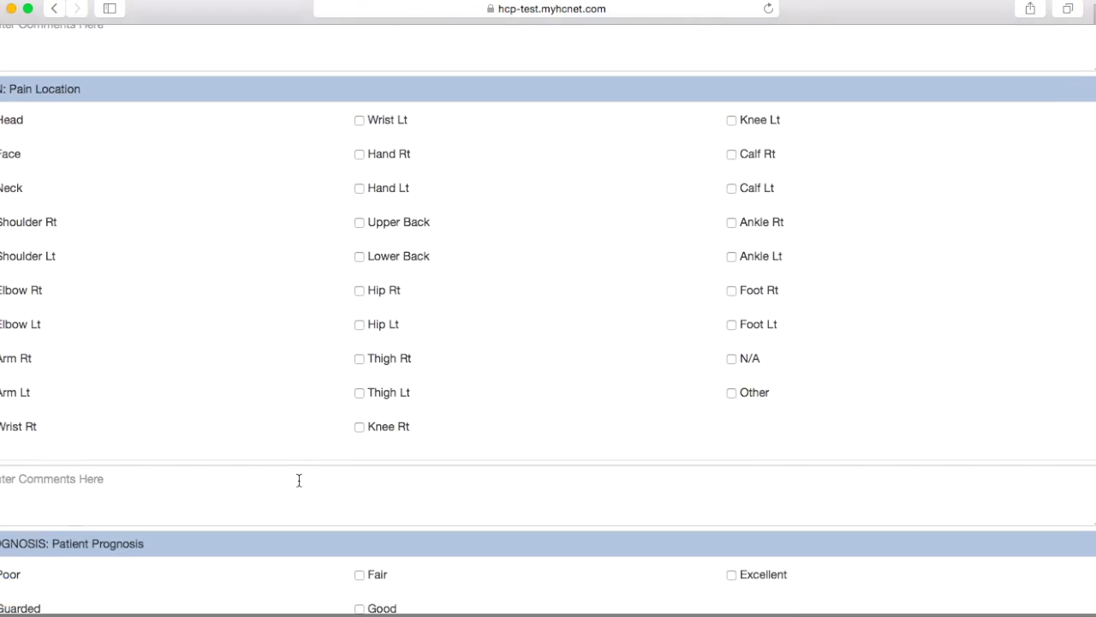
scroll(299, 480, "down", 20)
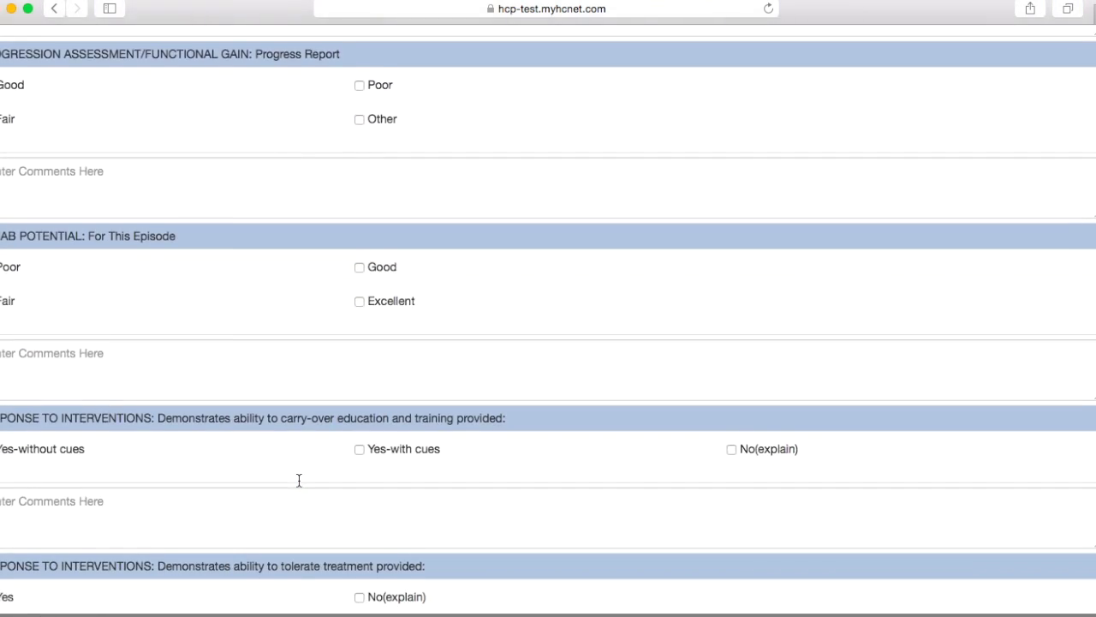
scroll(299, 481, "down", 17)
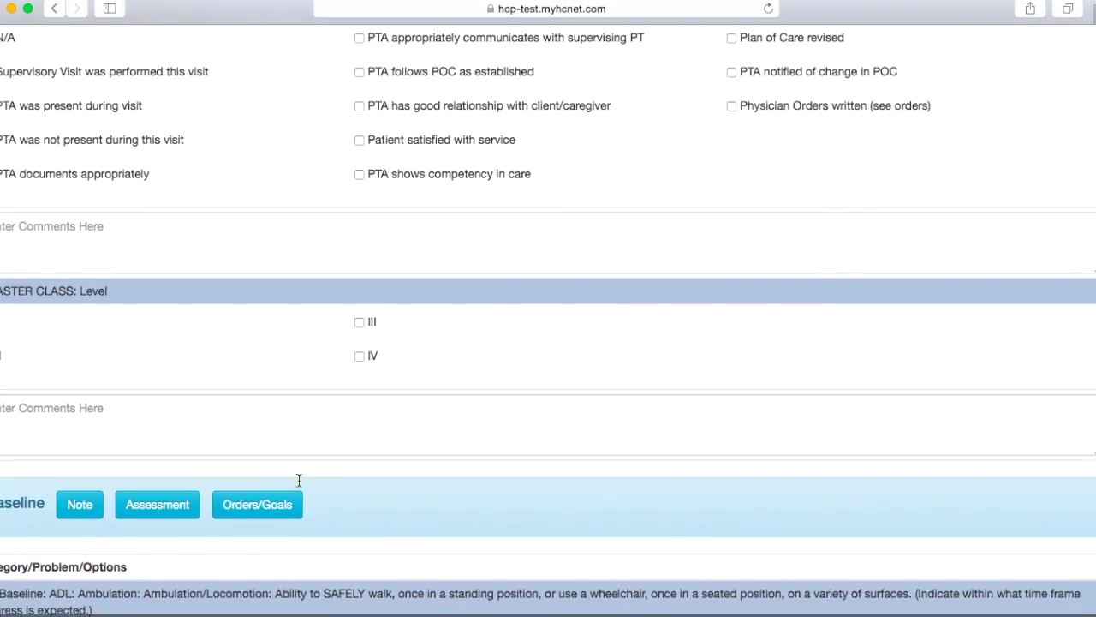
scroll(299, 481, "down", 1)
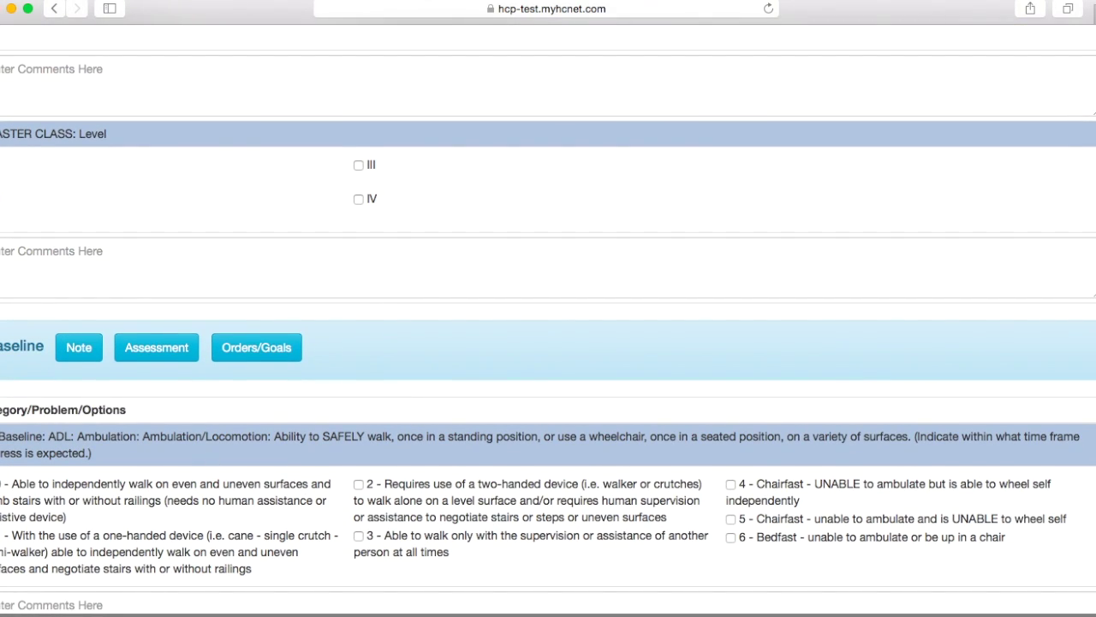
- Mark the baseline ambulation/locomotion as 2, requiring a two-handed device to walk alone on a level surface
scroll(548, 318, "down", 1)
scroll(548, 318, "left", 1)
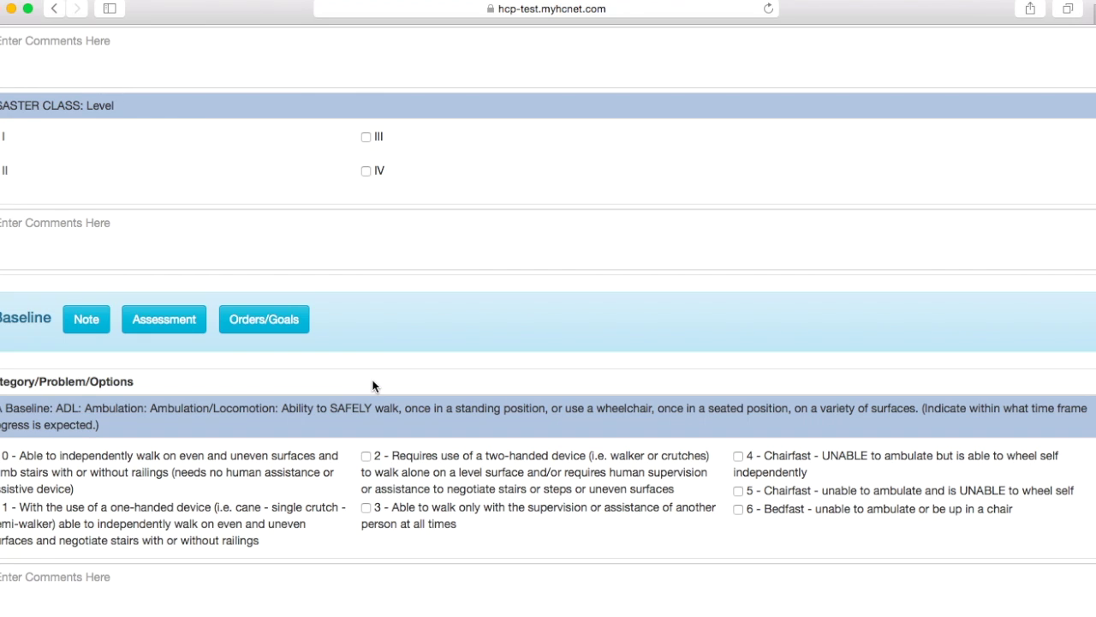
scroll(373, 386, "down", 2)
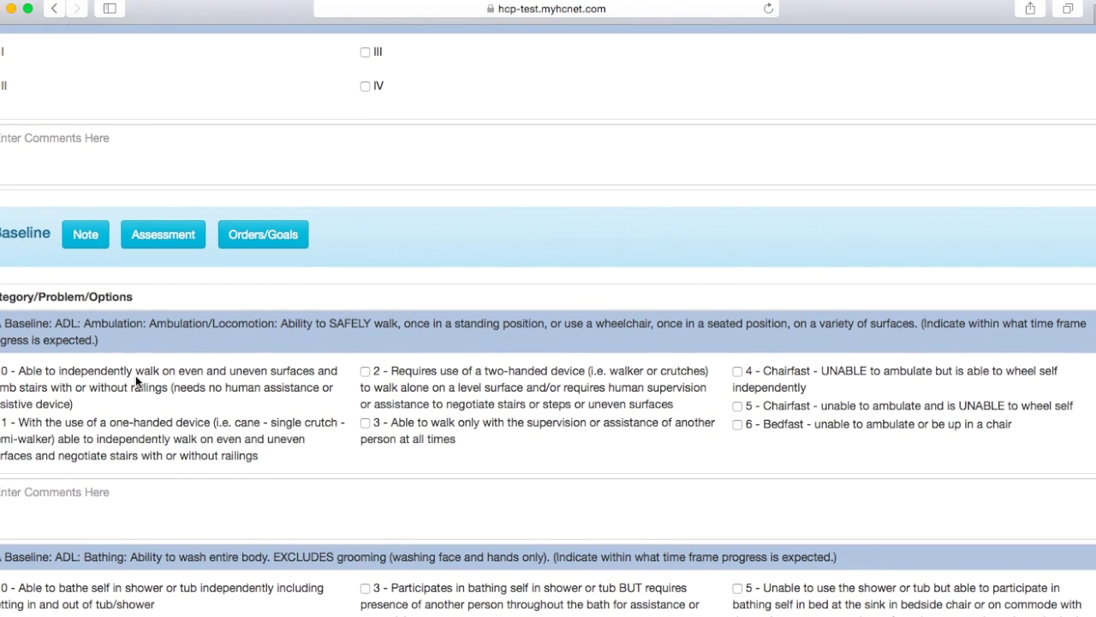
scroll(136, 375, "down", 1)
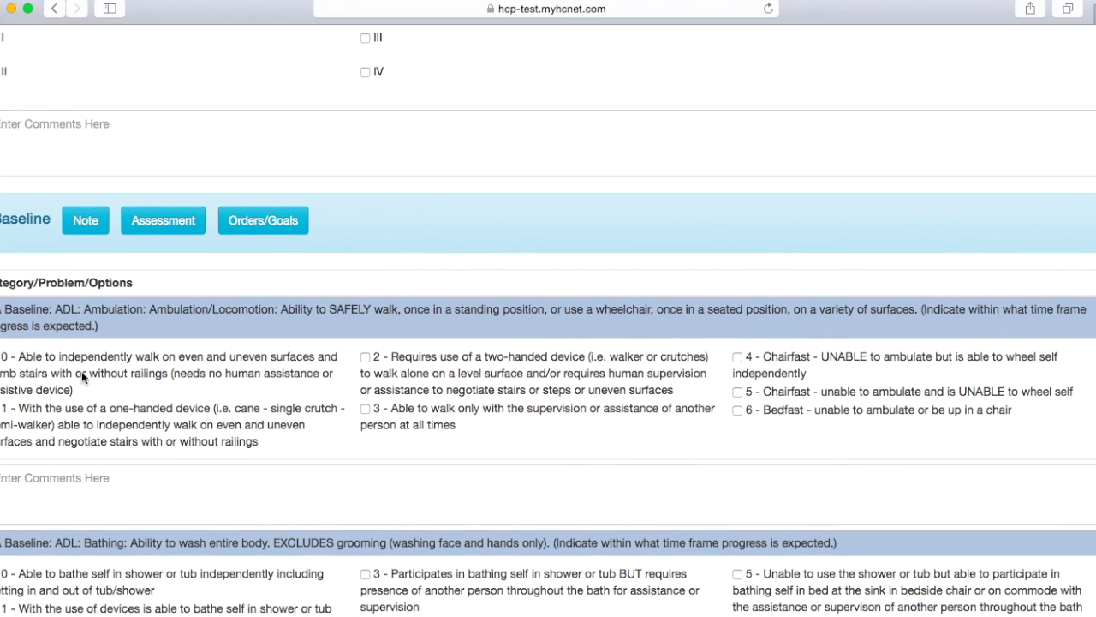
scroll(68, 377, "down", 1)
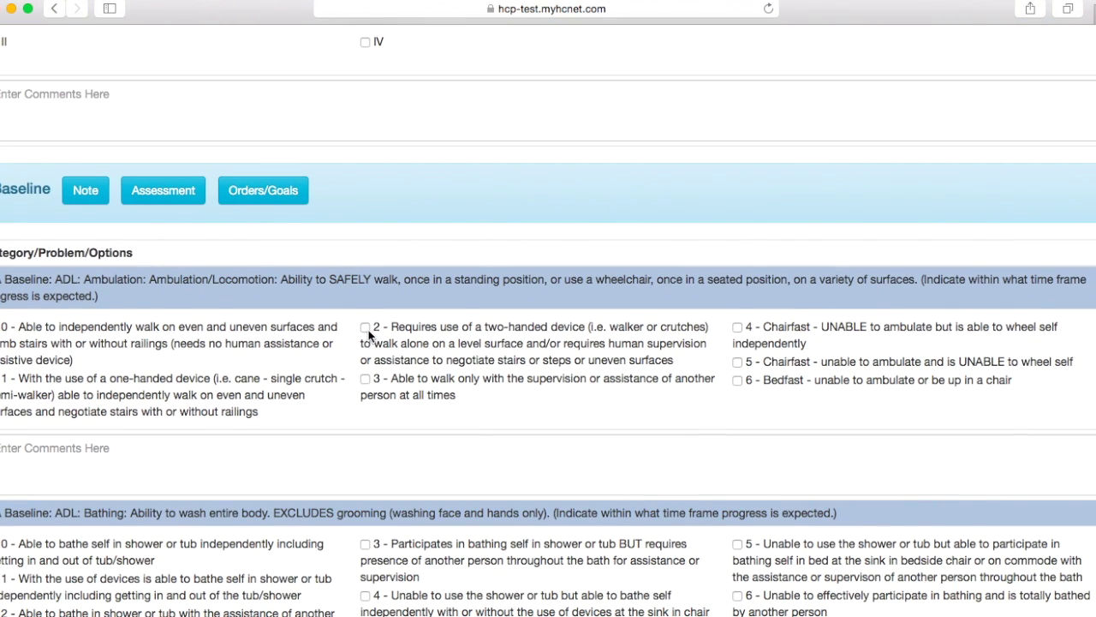
left_click(366, 328)
scroll(368, 330, "down", 1)
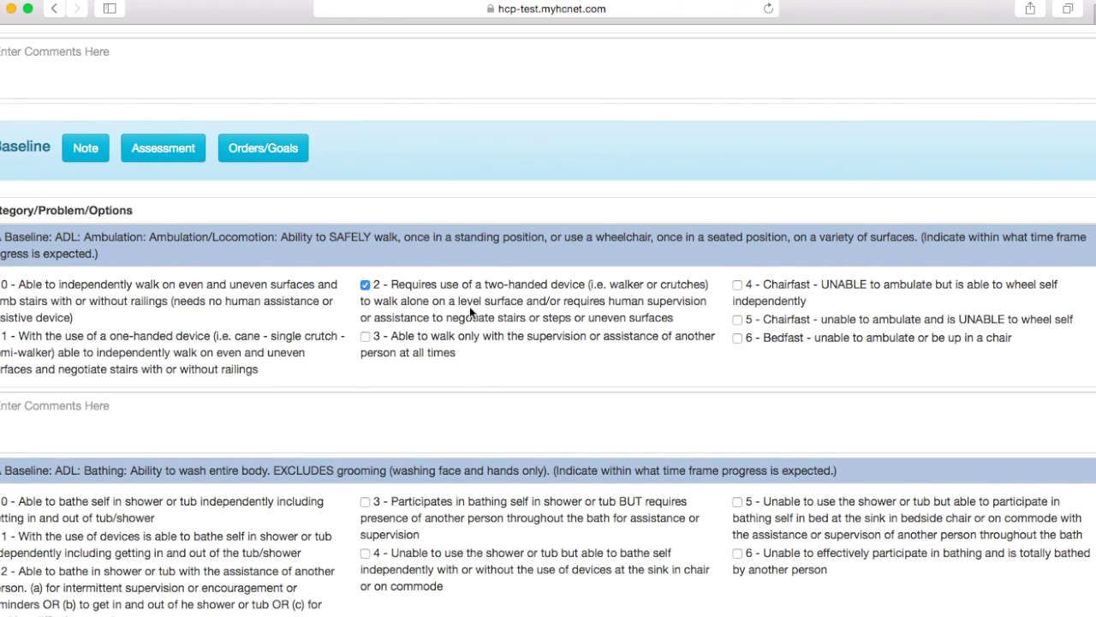
- Examine the baseline ADL options for bathing, lower and upper body dressing, toileting and transferring
scroll(469, 311, "down", 1)
scroll(450, 257, "down", 1)
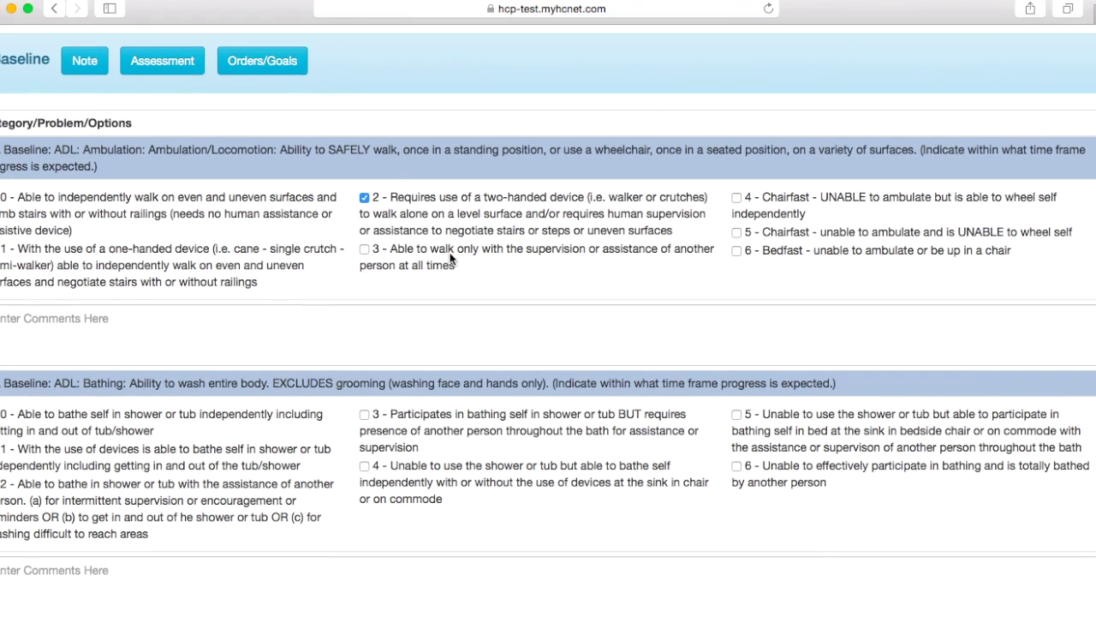
scroll(450, 257, "down", 3)
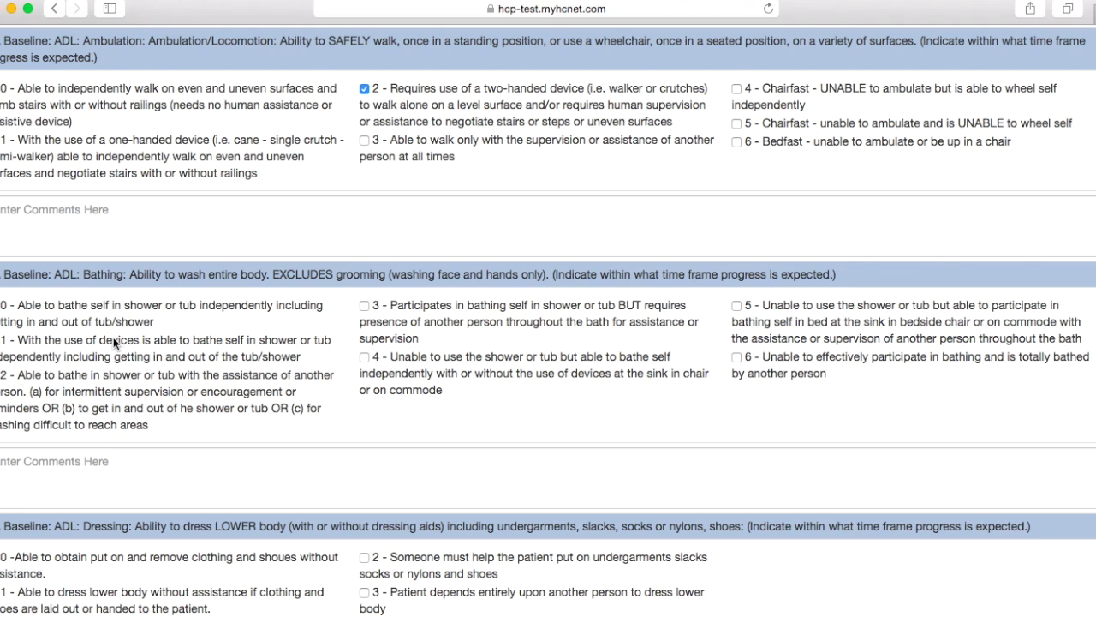
scroll(237, 377, "down", 4)
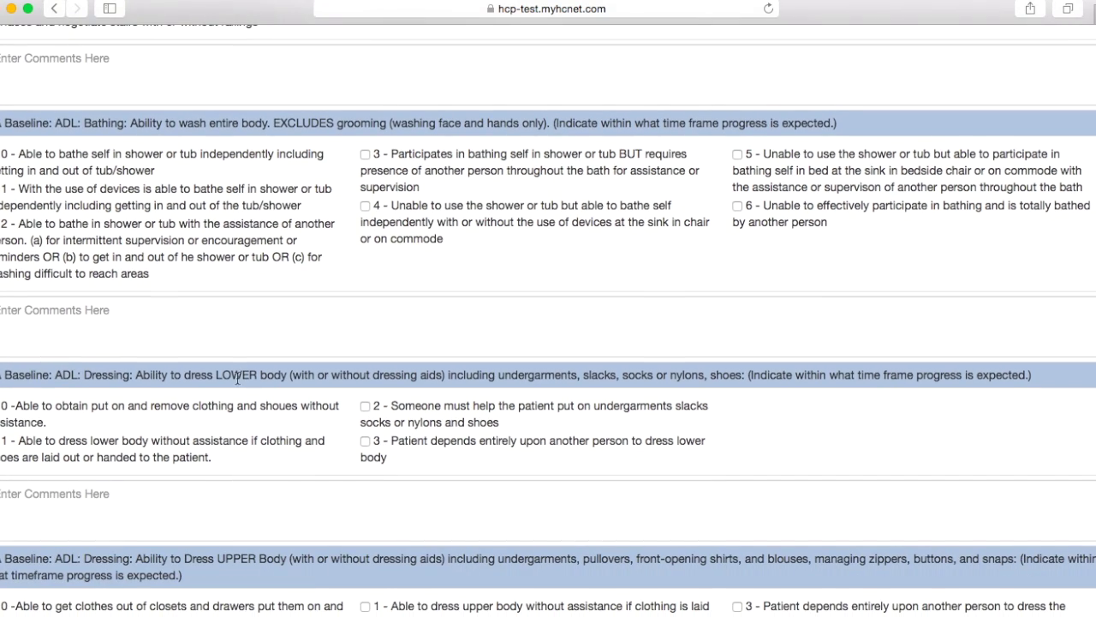
scroll(60, 407, "down", 5)
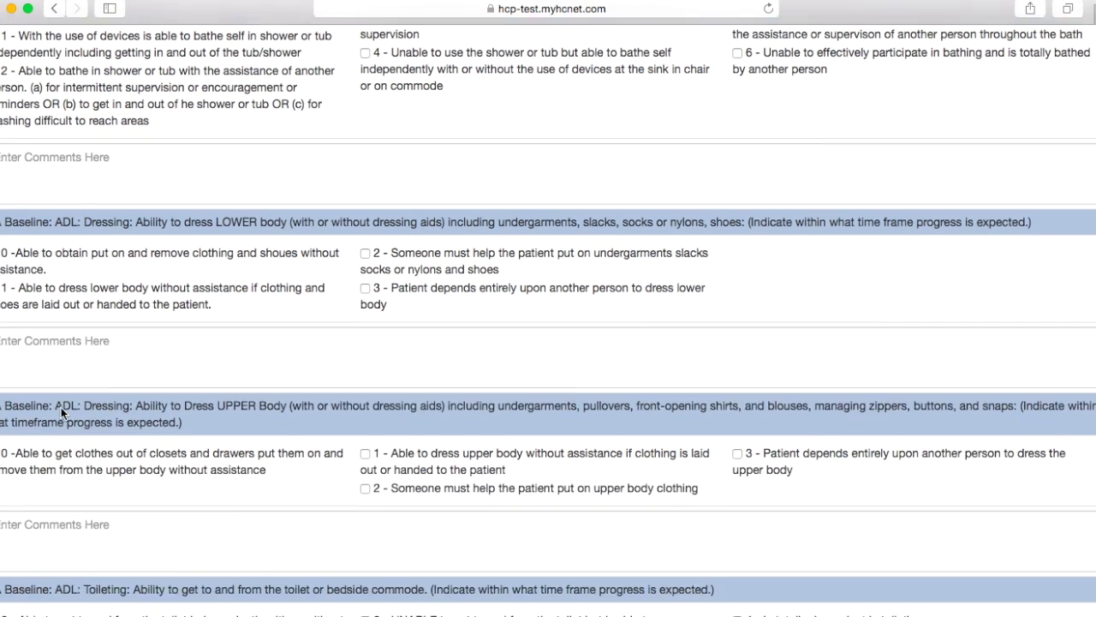
scroll(57, 435, "down", 5)
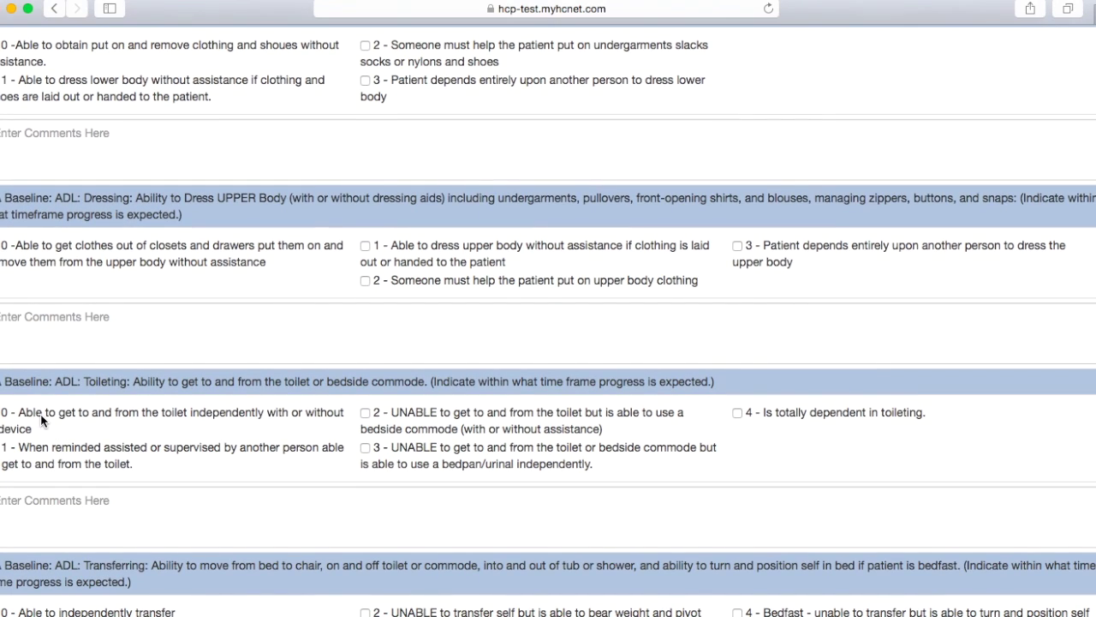
scroll(185, 464, "down", 2)
scroll(185, 470, "down", 3)
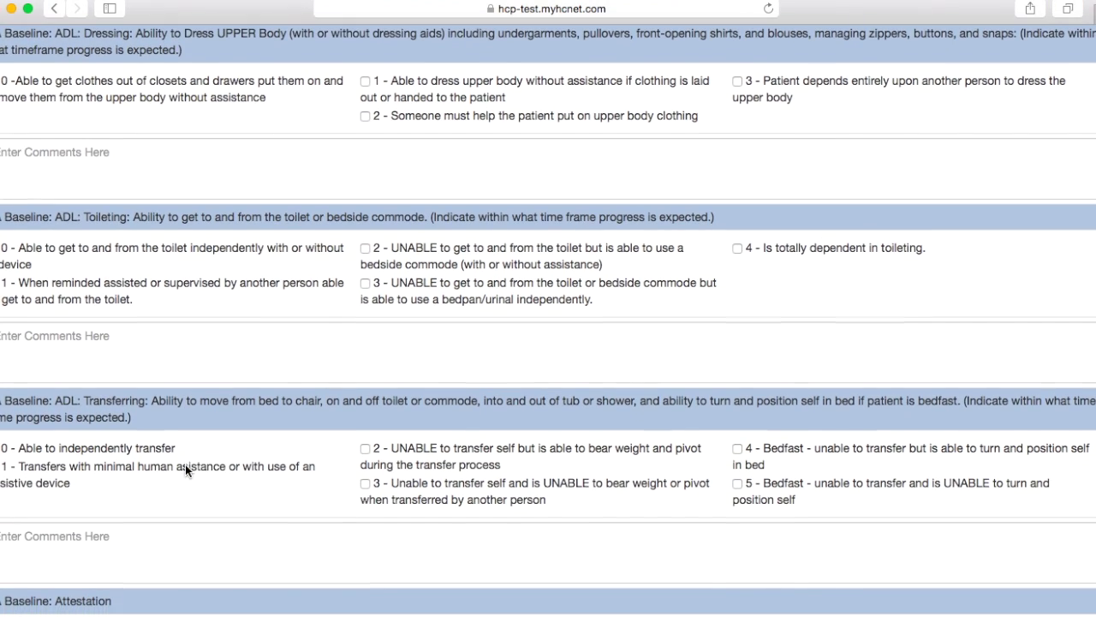
- Mark the baseline attestation that a qualified therapist must provide therapy and functionally reassess the patient every 30 days
scroll(121, 449, "down", 5)
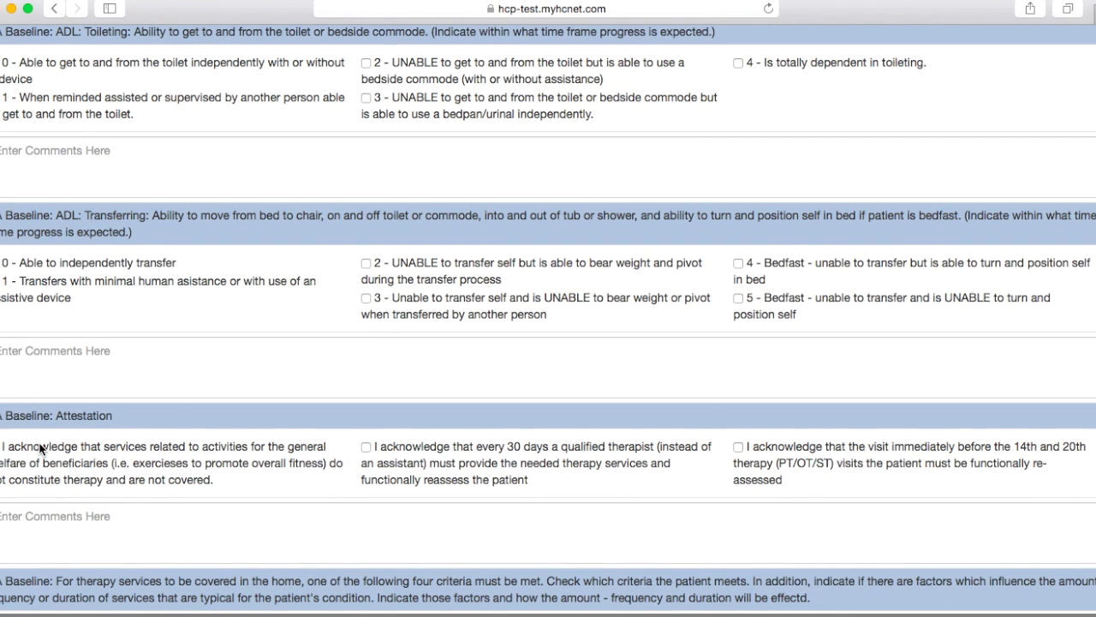
left_click(366, 447)
scroll(472, 454, "down", 2)
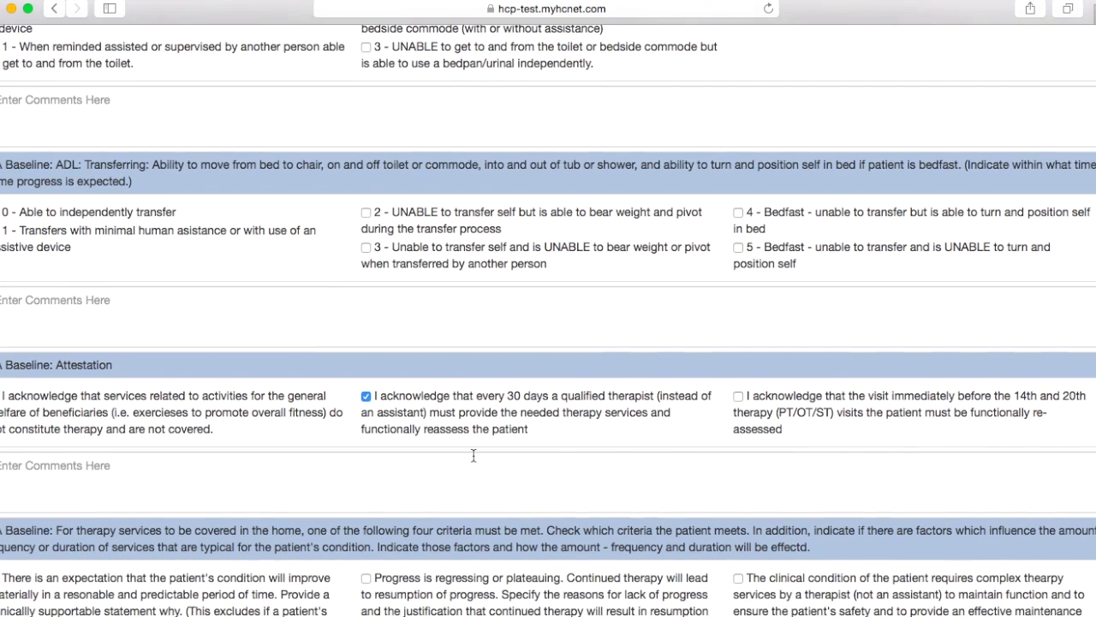
- Mark Strength by Grading System and Ambulation in Distance with/without use of Device as the completed baseline tests
scroll(472, 454, "down", 5)
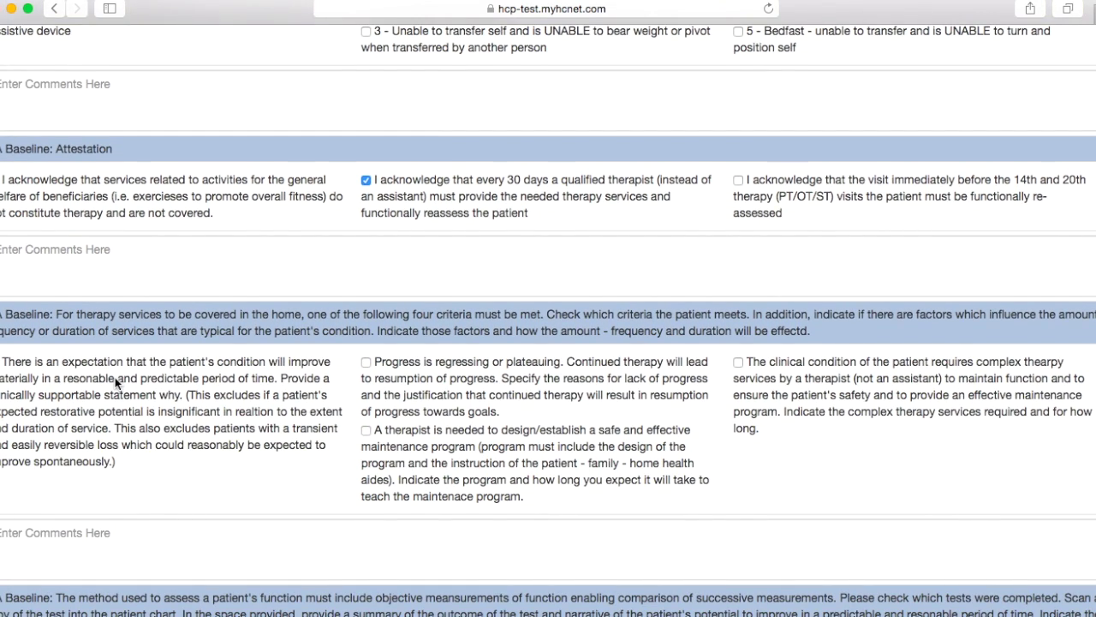
scroll(212, 383, "down", 5)
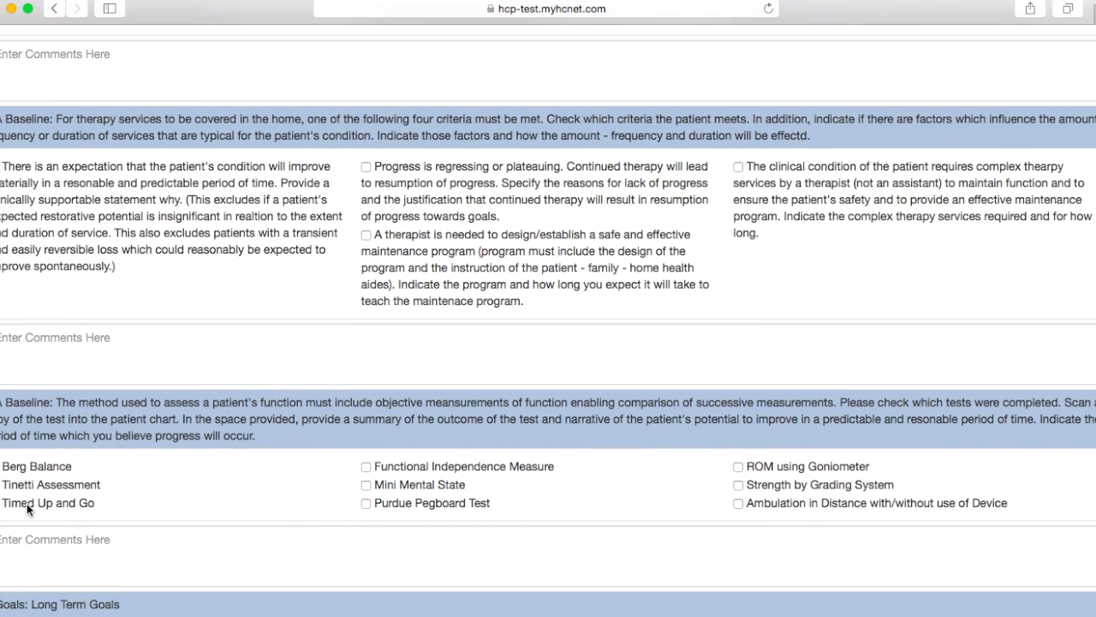
left_click(742, 482)
left_click(754, 504)
- Enter the short-term goal comment "Pt will independently describe and demonstrate PT HEP x15 reps by 6/23/17."
scroll(464, 473, "down", 2)
scroll(465, 471, "down", 4)
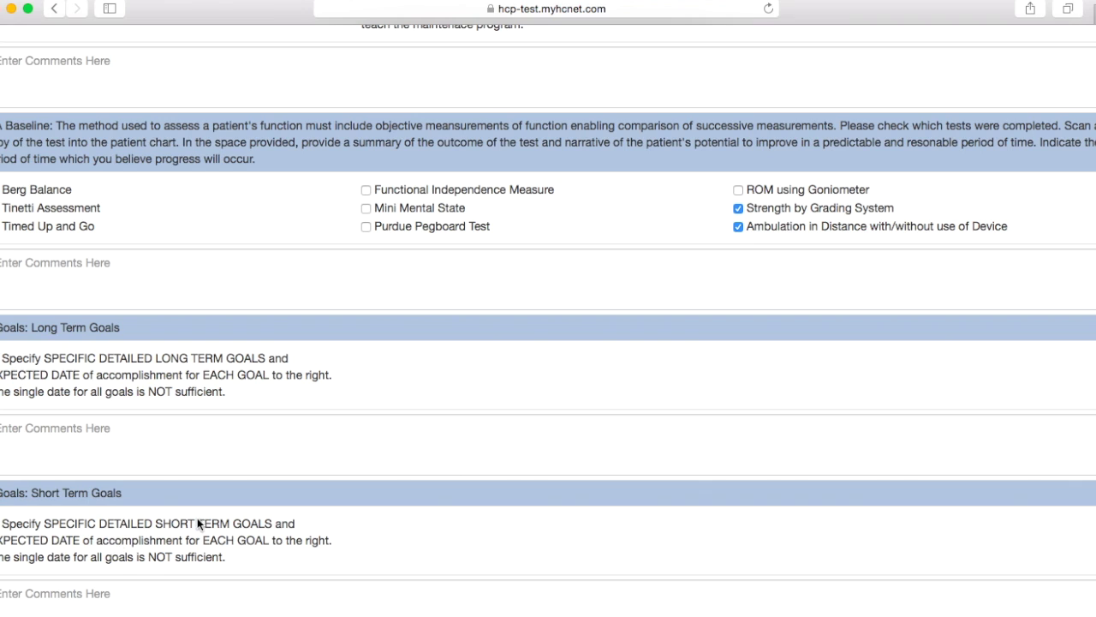
scroll(197, 520, "down", 2)
scroll(197, 519, "down", 1)
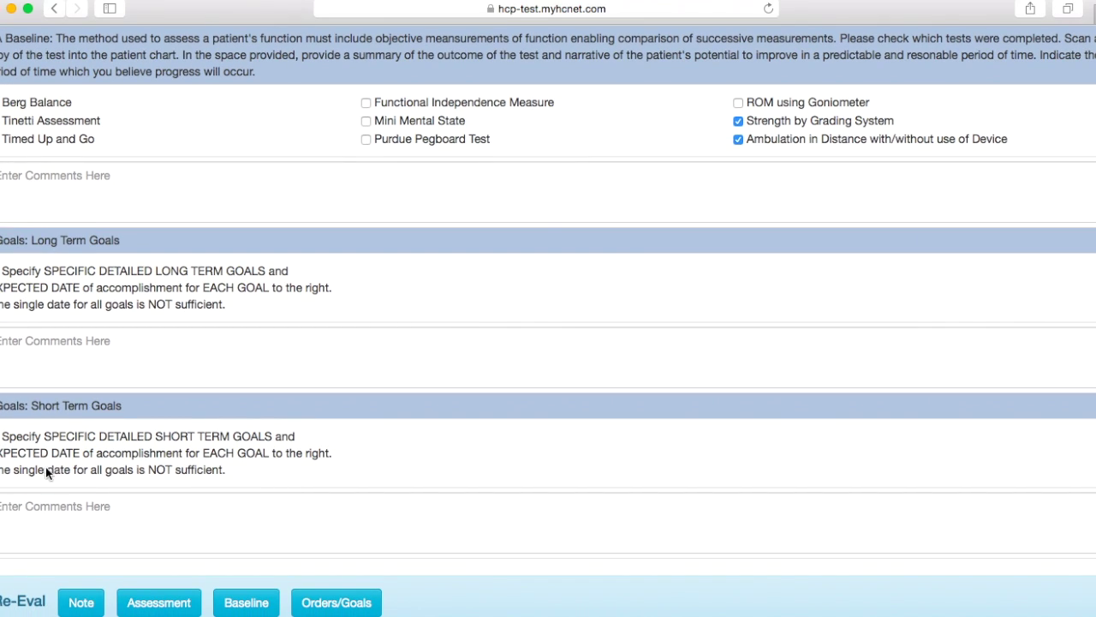
left_click(173, 506)
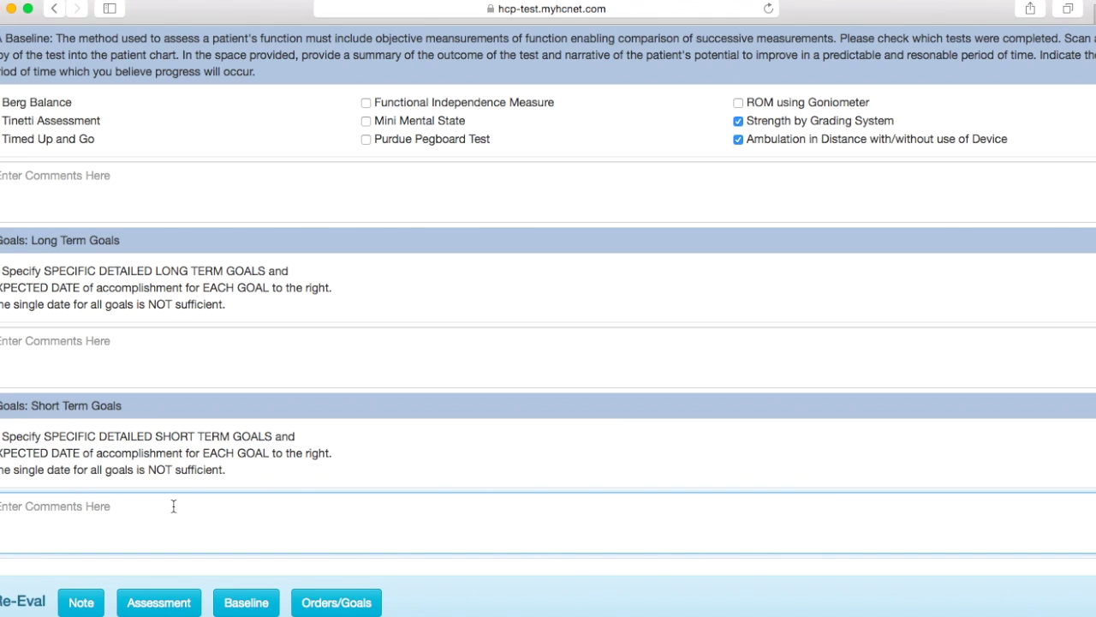
type("Pt")
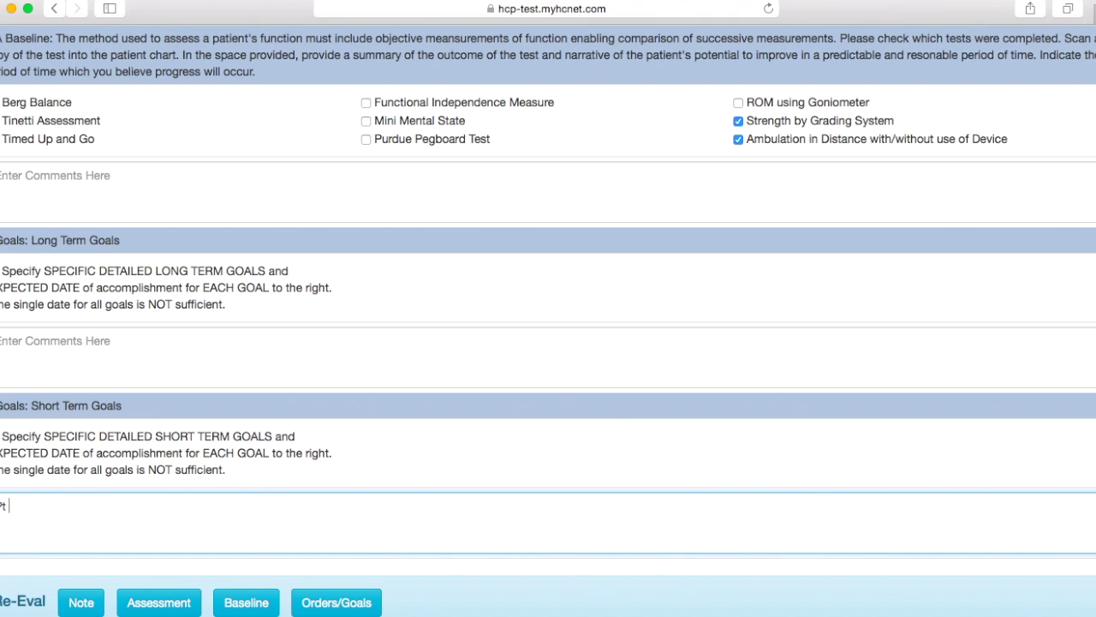
type(" will independently ")
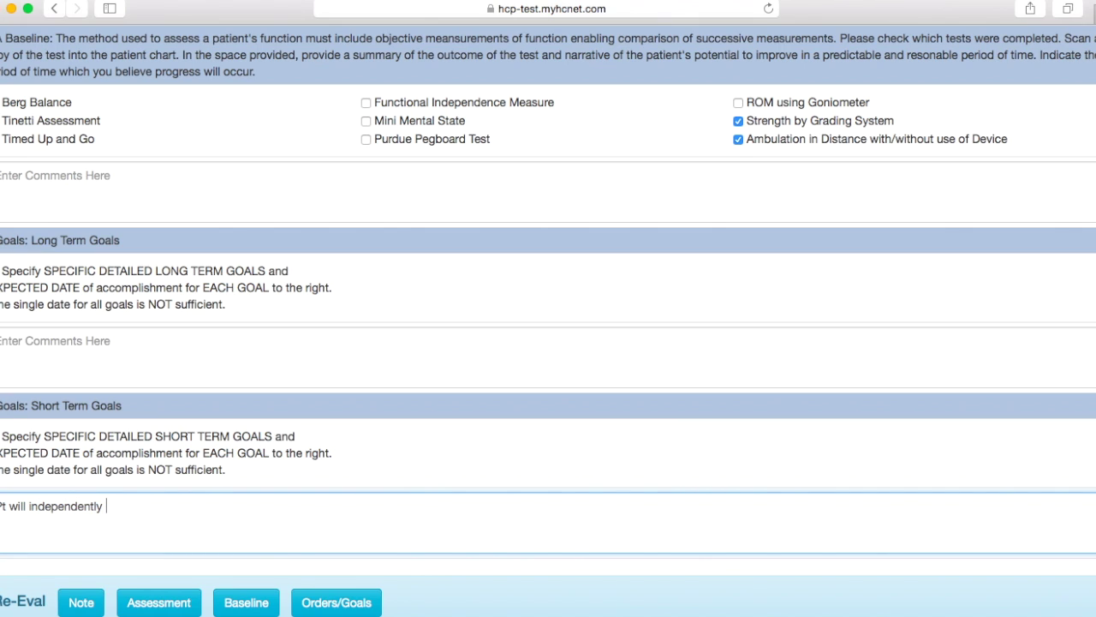
type("d")
type("escribe and emonst")
key("BackSpace")
key("BackSpace")
key("BackSpace")
key("BackSpace")
type("demonstrate PT HEP x")
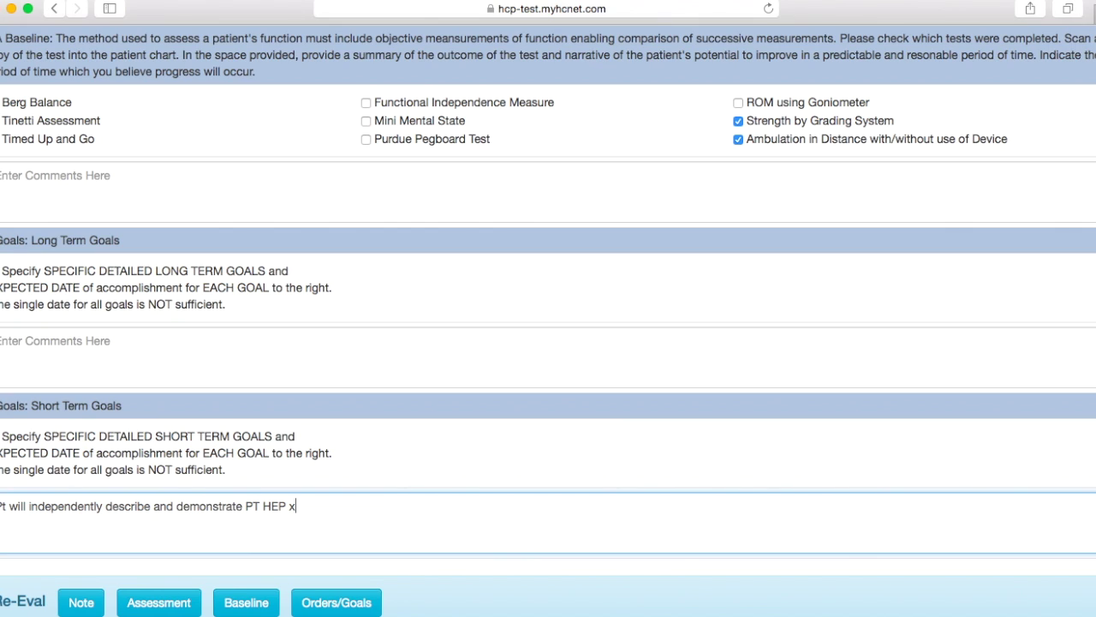
type("15 reps by 6/23/")
type("17.")
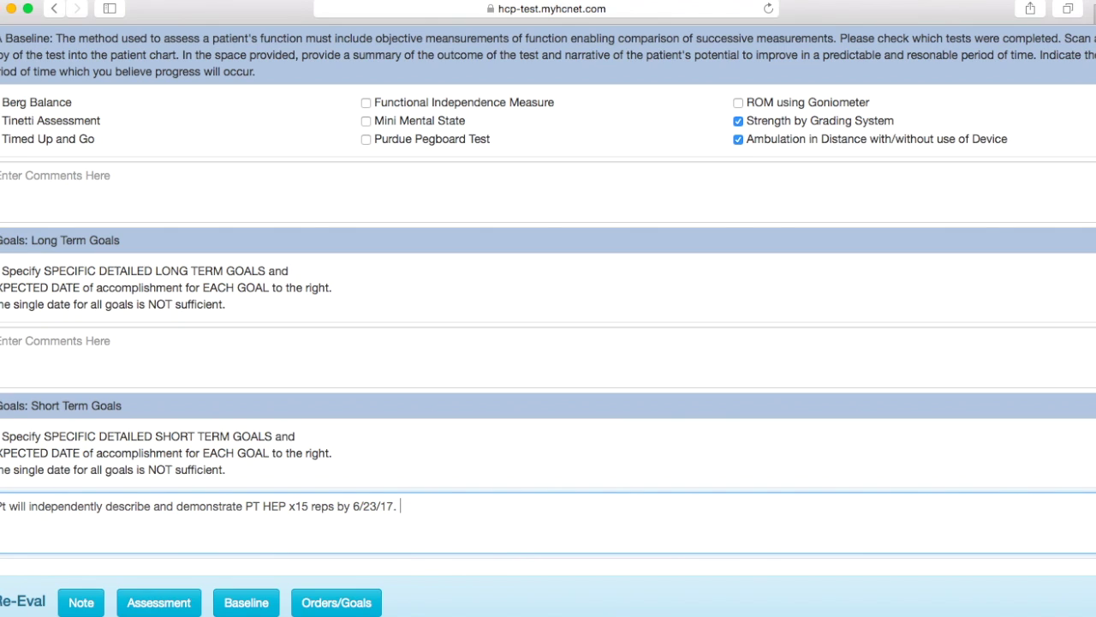
- Copy the short-term goal text into the comments for Long Term Goals
triple_click(559, 528)
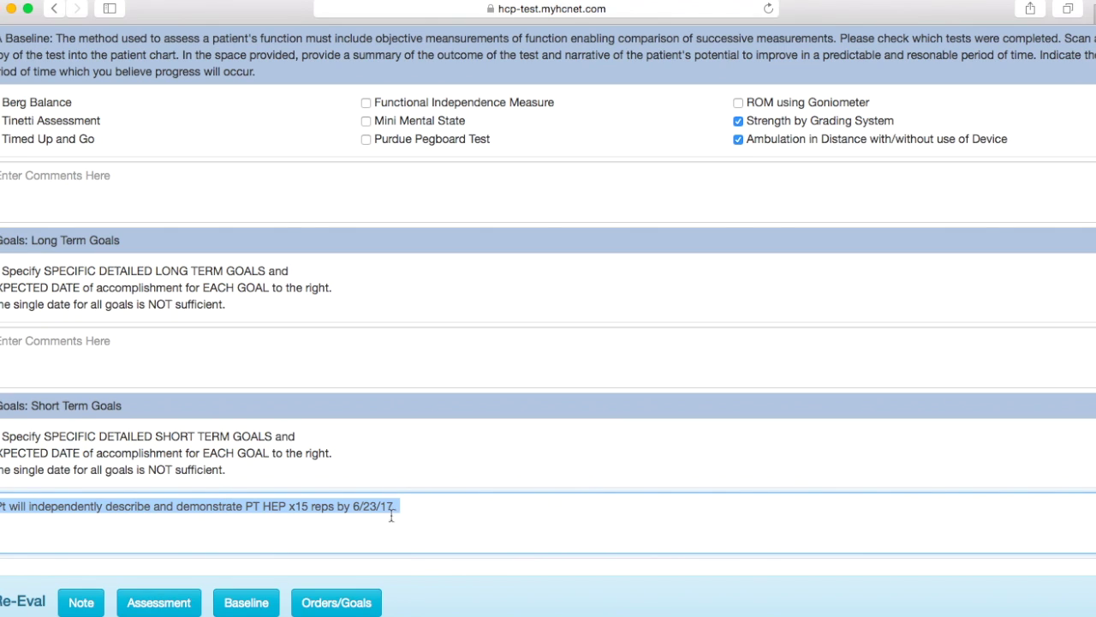
right_click(308, 514)
left_click(345, 499)
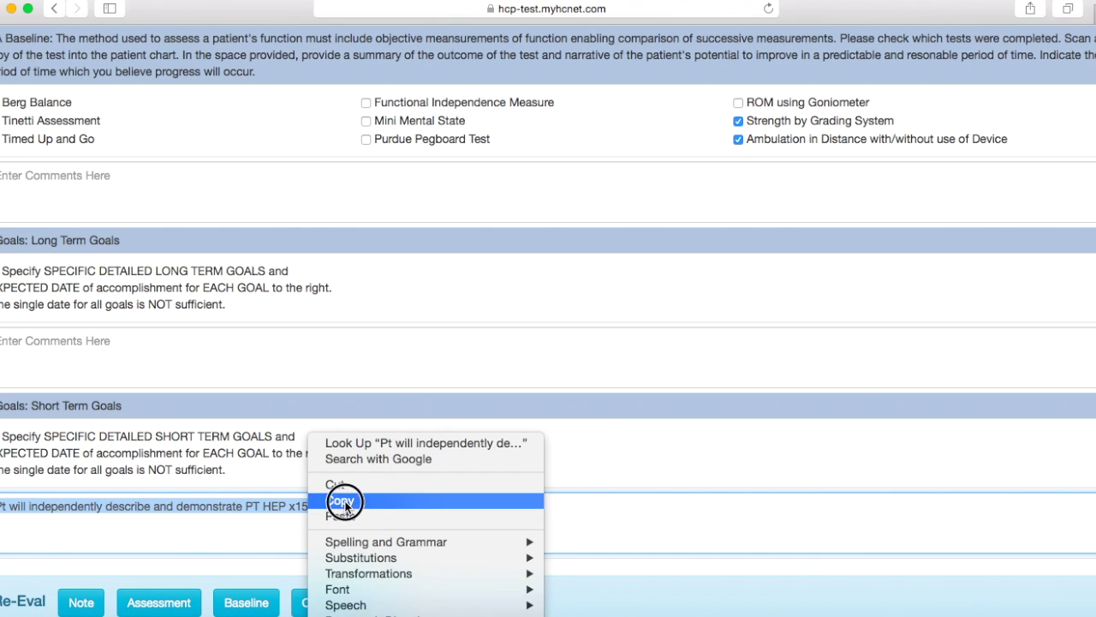
left_click(180, 346)
key("super+v")
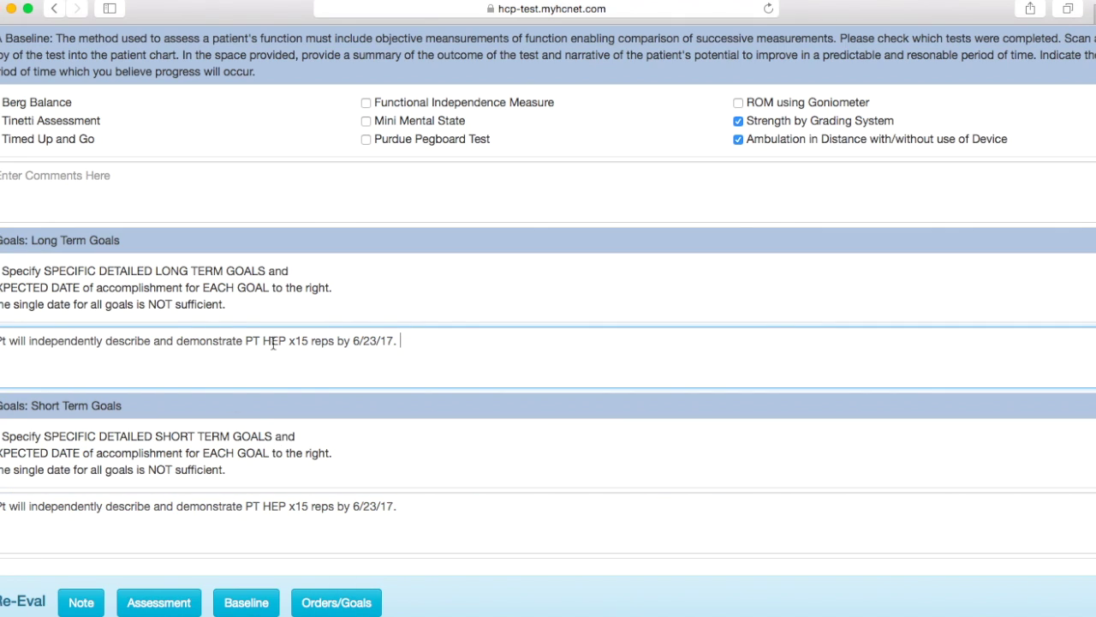
- Change the repetitions in the long-term goal comment to x20
left_click(306, 340)
key("BackSpace")
key("BackSpace")
type("20")
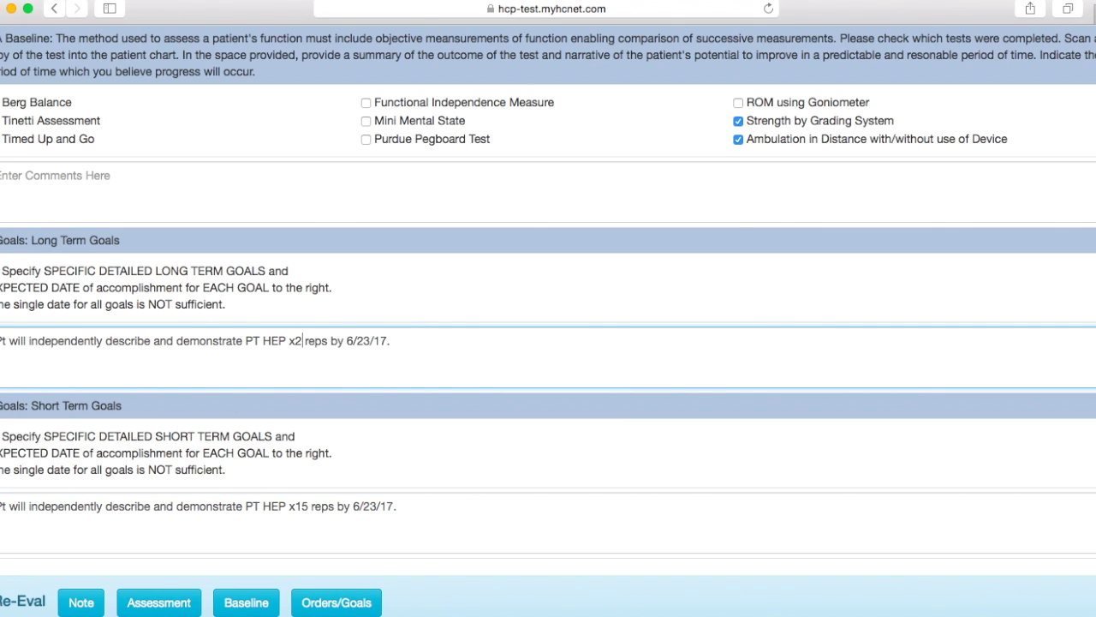
- Set the expected date in the long-term goal comment to 7/23/17
key("alt+Right")
key("alt+Right")
key("alt+Right")
key("alt+Right")
key("BackSpace")
key("BackSpace")
key("BackSpace")
key("BackSpace")
key("BackSpace")
key("BackSpace")
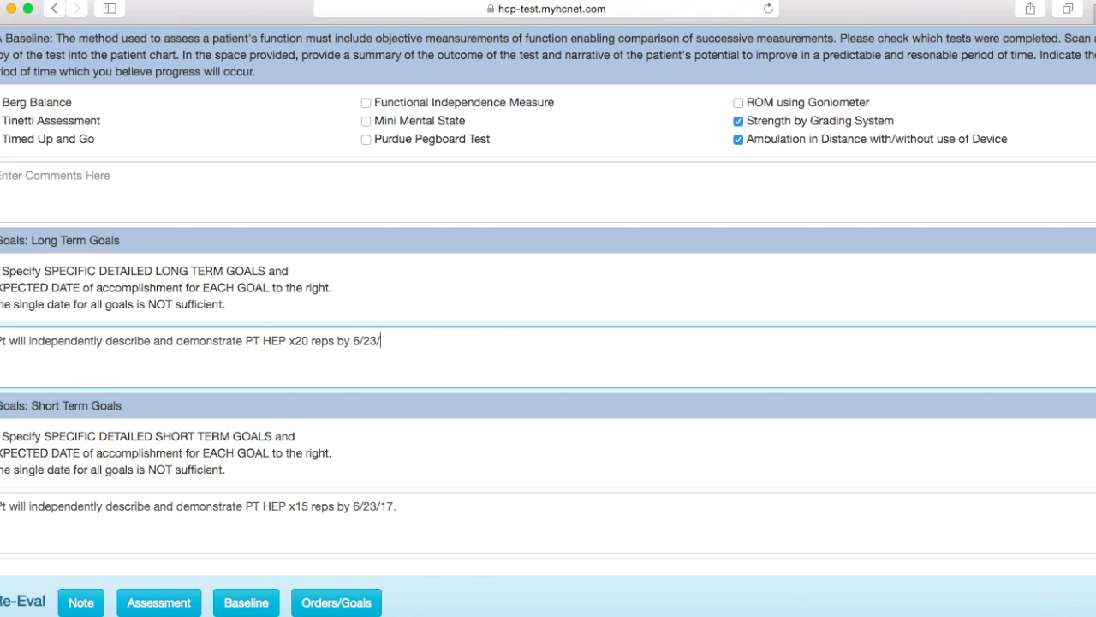
key("BackSpace")
type("7/23/17.")
scroll(408, 350, "down", 2)
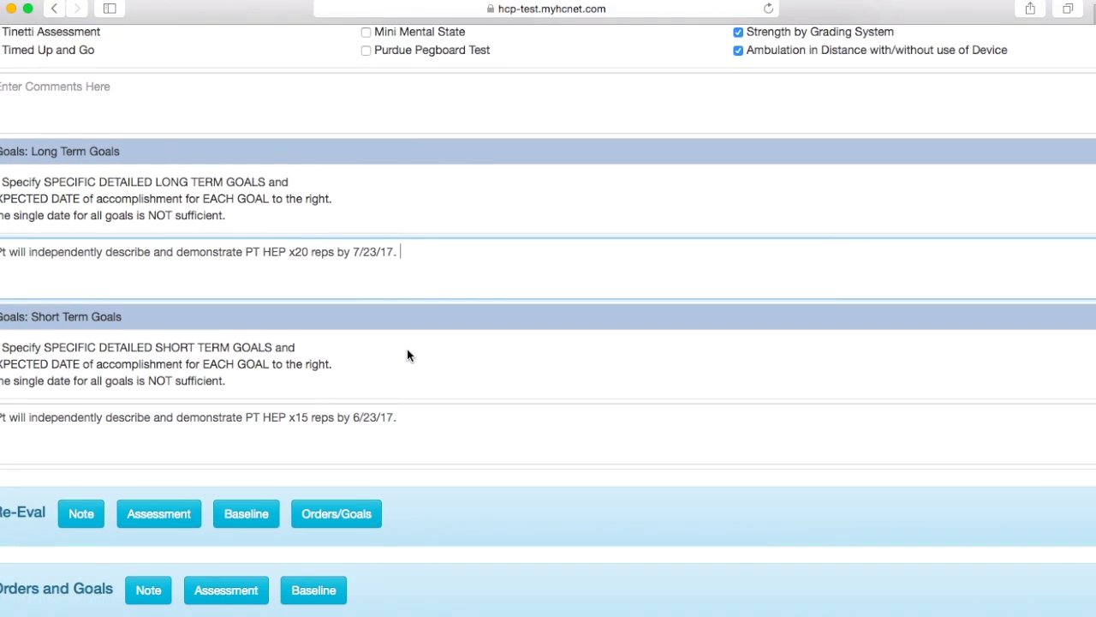
scroll(408, 355, "down", 2)
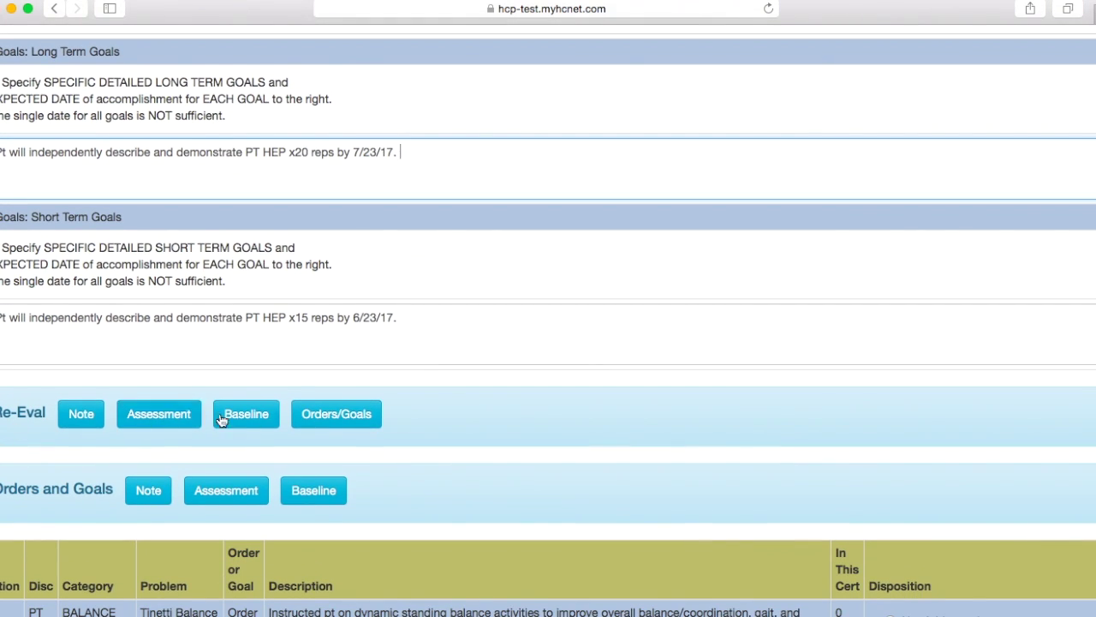
- Mark both Balance Retraining orders for dynamic standing balance activities as Completed under Orders and Goals
scroll(417, 428, "down", 1)
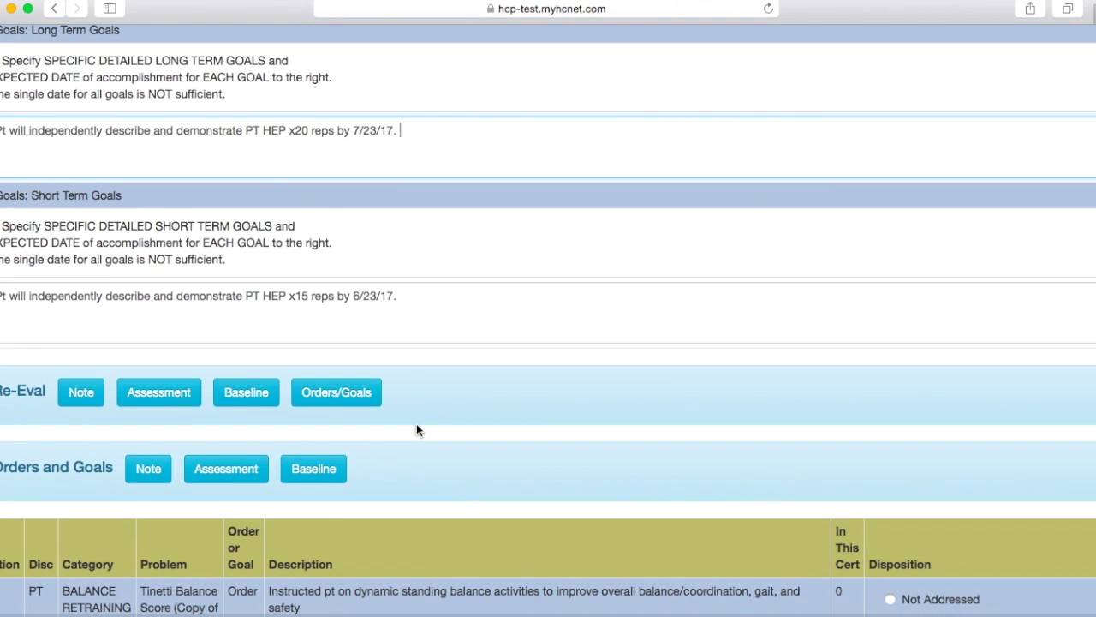
scroll(417, 429, "down", 5)
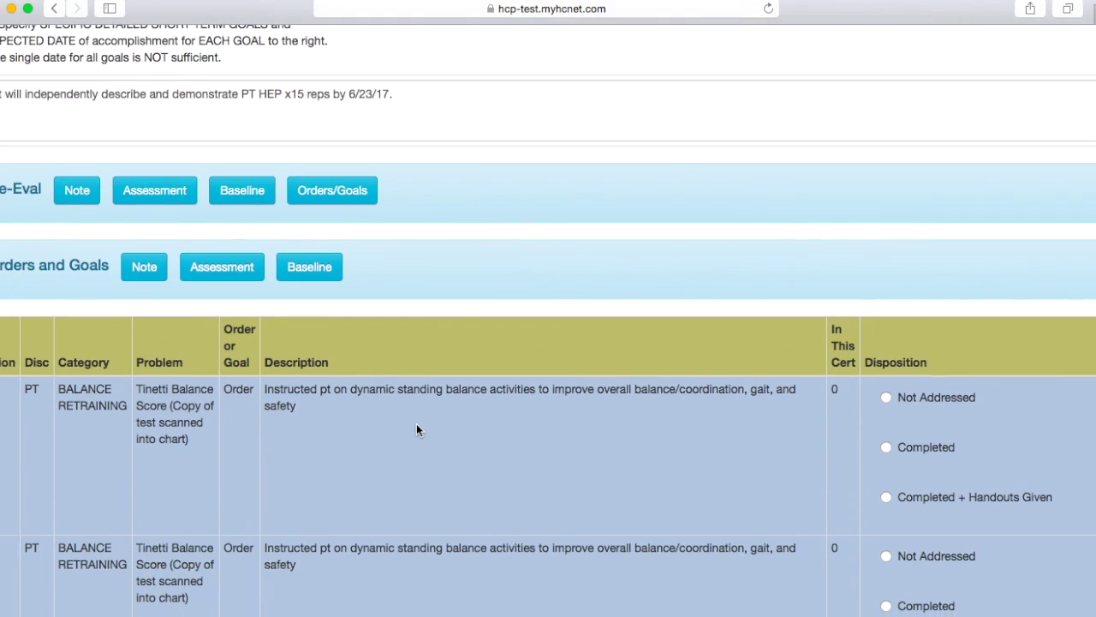
scroll(416, 429, "down", 2)
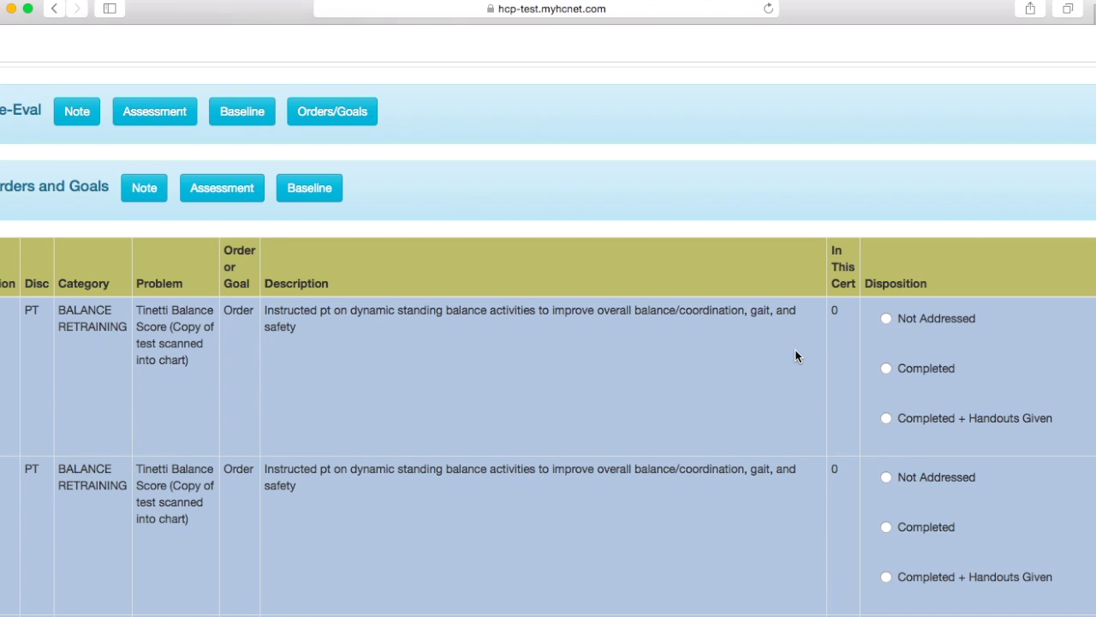
scroll(796, 351, "down", 2)
scroll(795, 351, "down", 1)
scroll(795, 353, "down", 1)
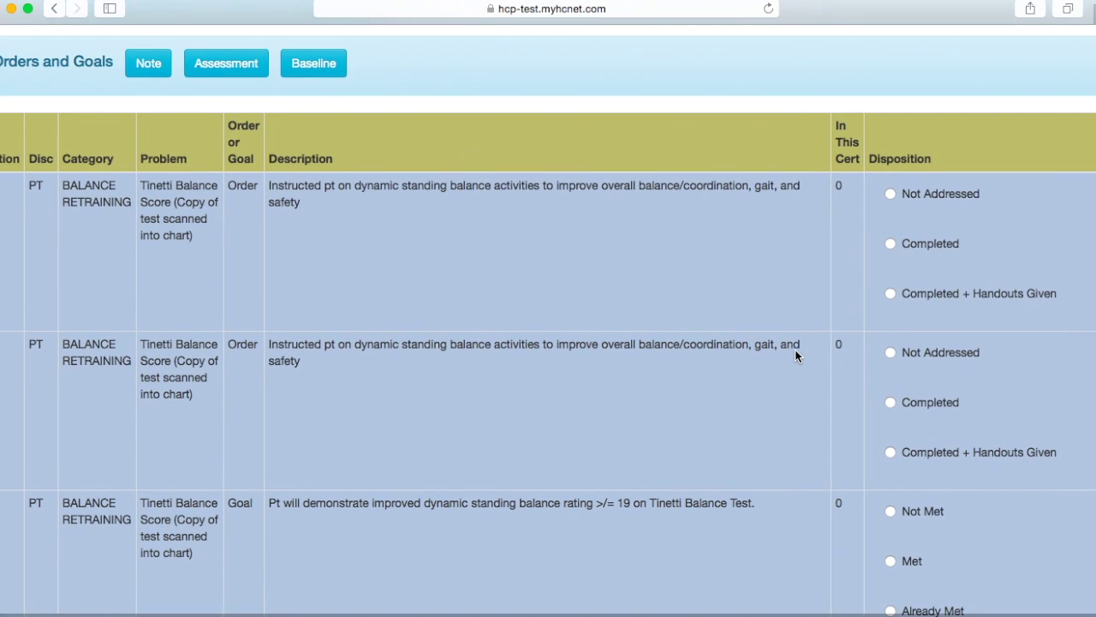
left_click(891, 243)
scroll(918, 353, "down", 1)
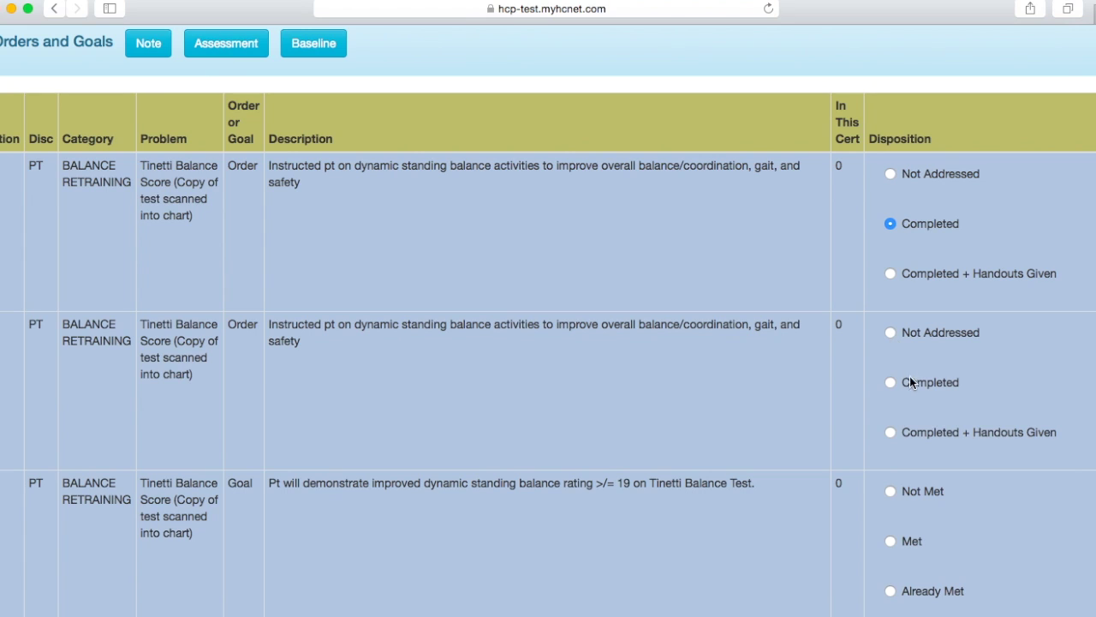
scroll(911, 387, "down", 2)
- Set both Tinetti >/= 19 balance goals and the first Tinetti >/= 24 goal to Not Met
left_click(905, 412)
scroll(905, 413, "down", 4)
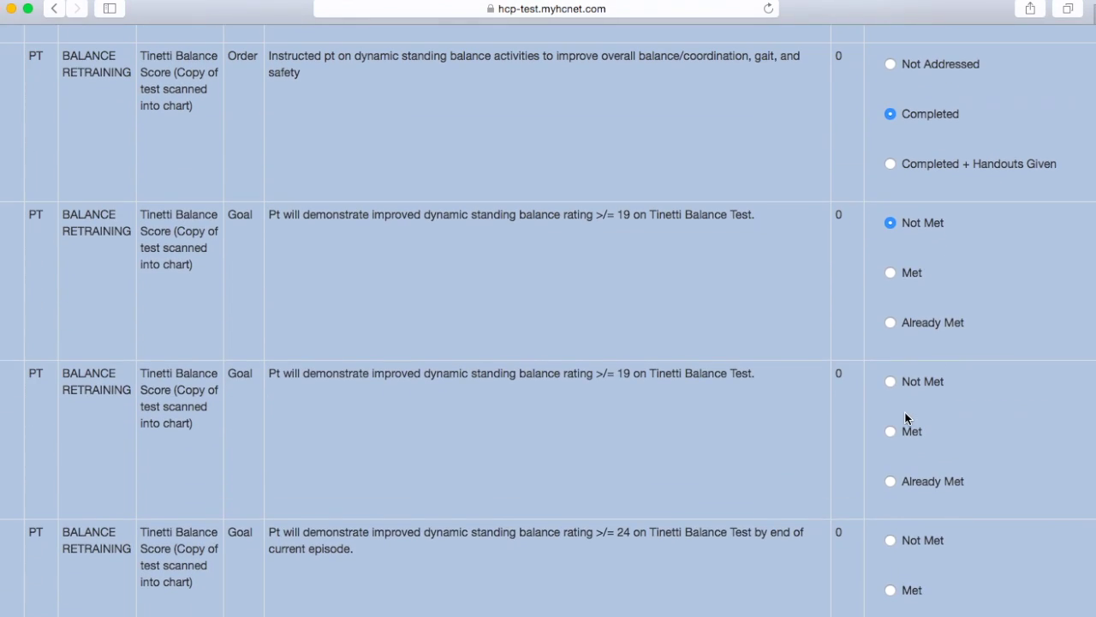
left_click(905, 380)
scroll(908, 386, "down", 1)
left_click(919, 486)
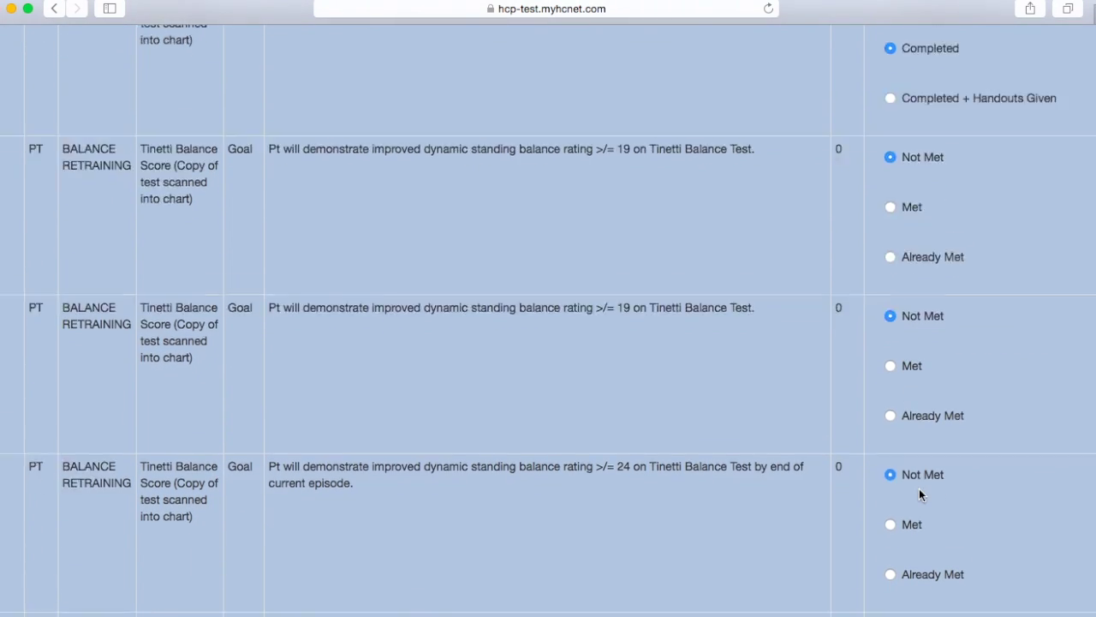
- Mark the Gait Training distance order as Completed and the 275 feet ambulation goal as Not Met
scroll(918, 494, "down", 5)
left_click(934, 564)
scroll(908, 514, "down", 5)
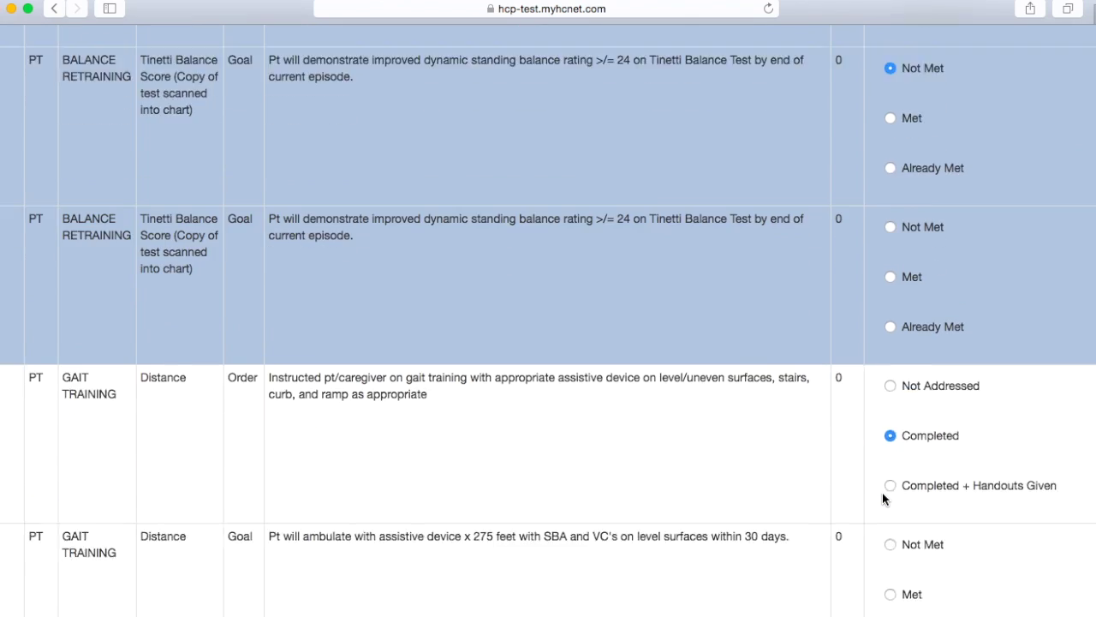
left_click(901, 390)
scroll(901, 390, "down", 3)
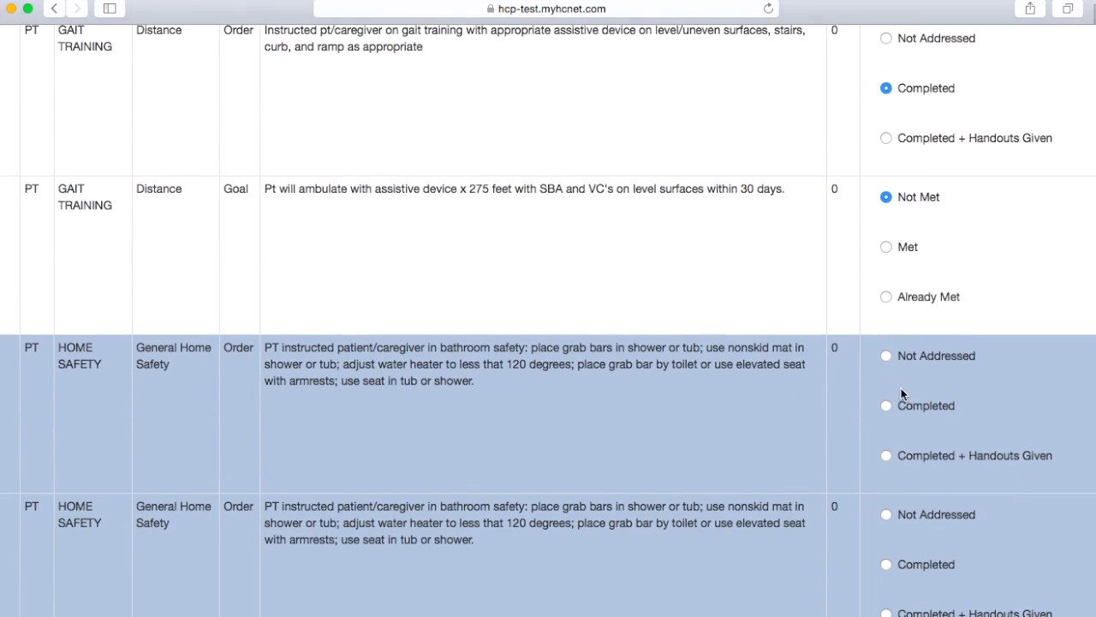
- Mark both Home Safety orders on bathroom safety instruction as Completed
left_click(902, 414)
scroll(902, 416, "down", 3)
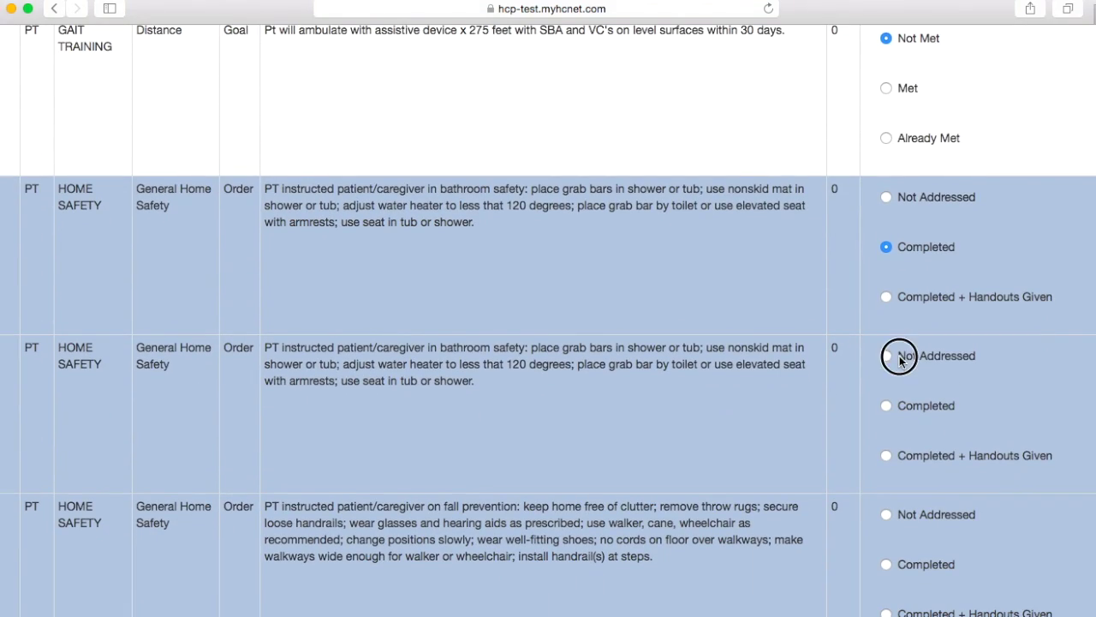
scroll(896, 416, "down", 2)
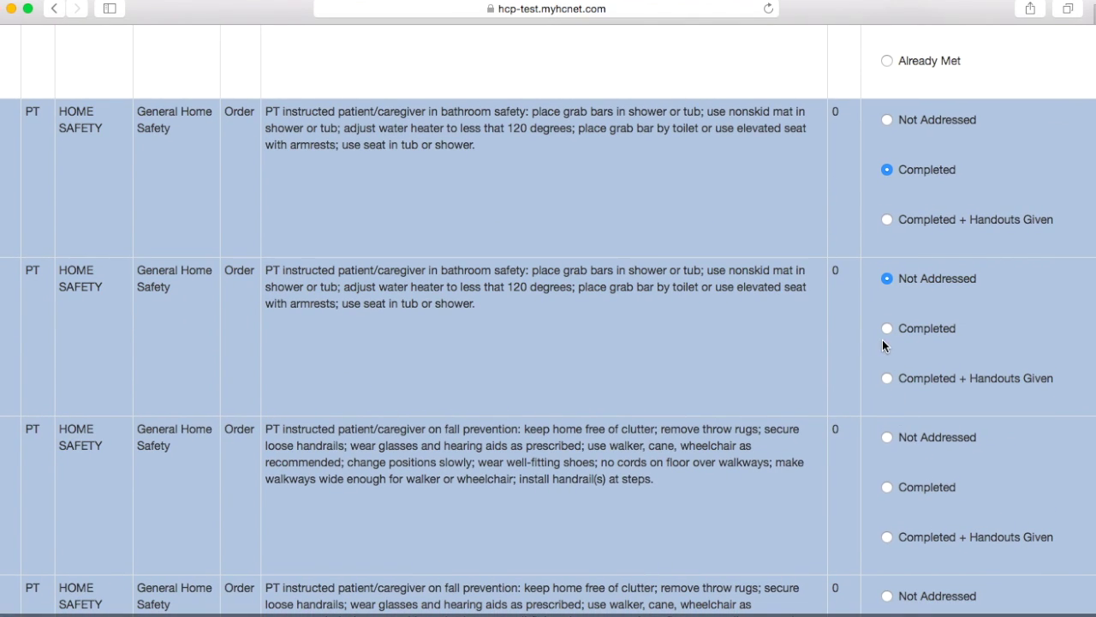
left_click(885, 330)
scroll(905, 391, "down", 2)
- Mark both Home Safety orders on fall prevention instruction as Completed
left_click(901, 421)
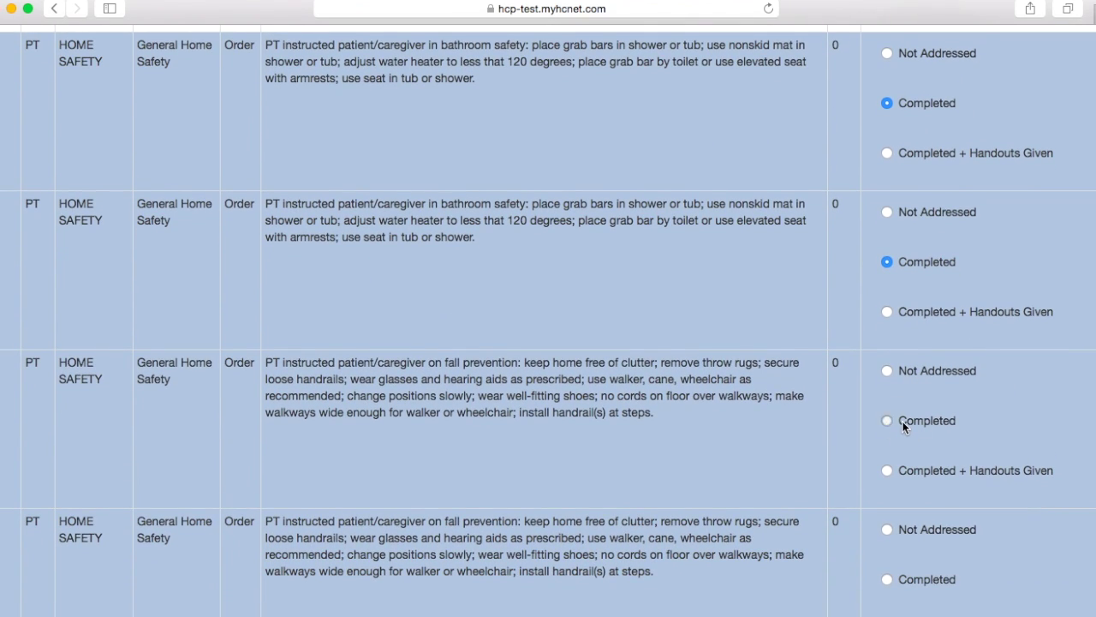
scroll(903, 426, "down", 3)
left_click(887, 445)
scroll(888, 444, "down", 3)
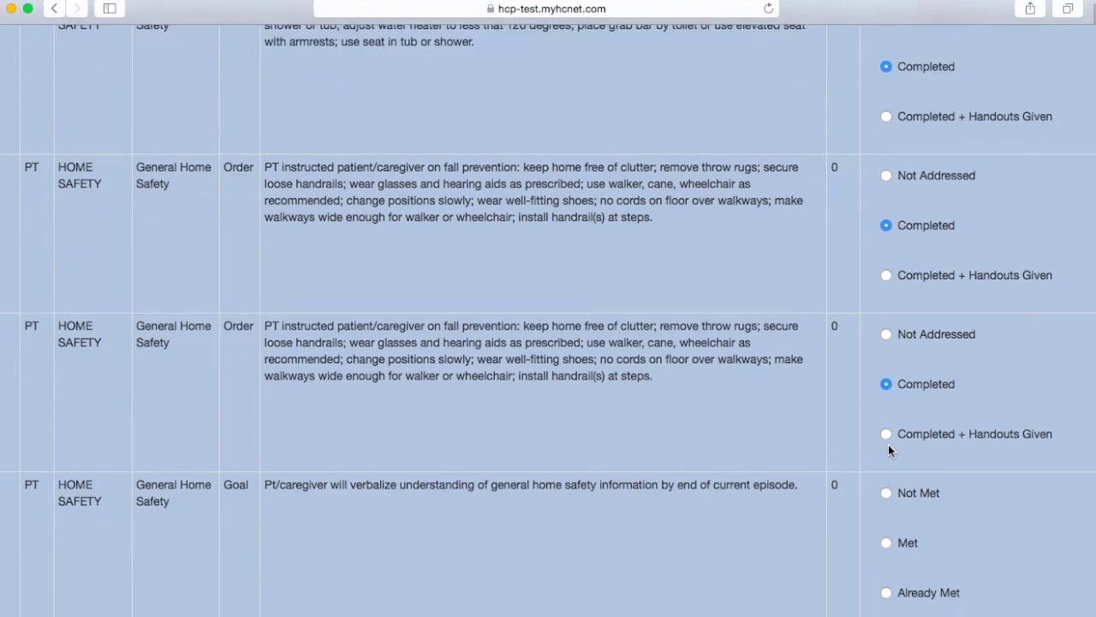
- Set both General Home Safety goals on verbalizing safety information to Not Met
left_click(887, 439)
scroll(886, 437, "down", 6)
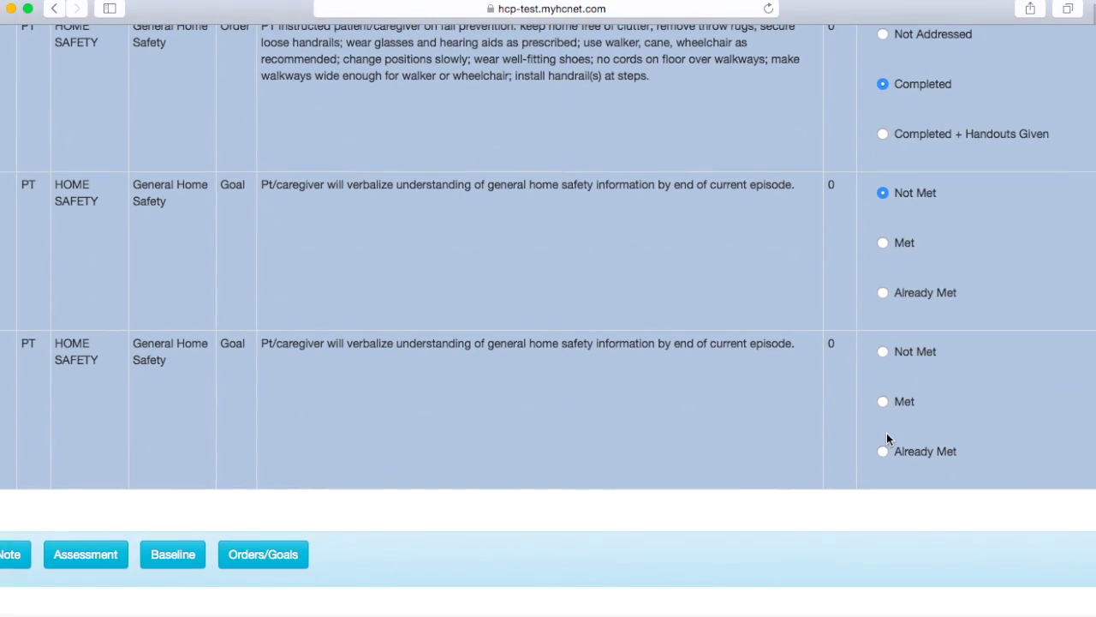
left_click(883, 351)
scroll(432, 453, "down", 1)
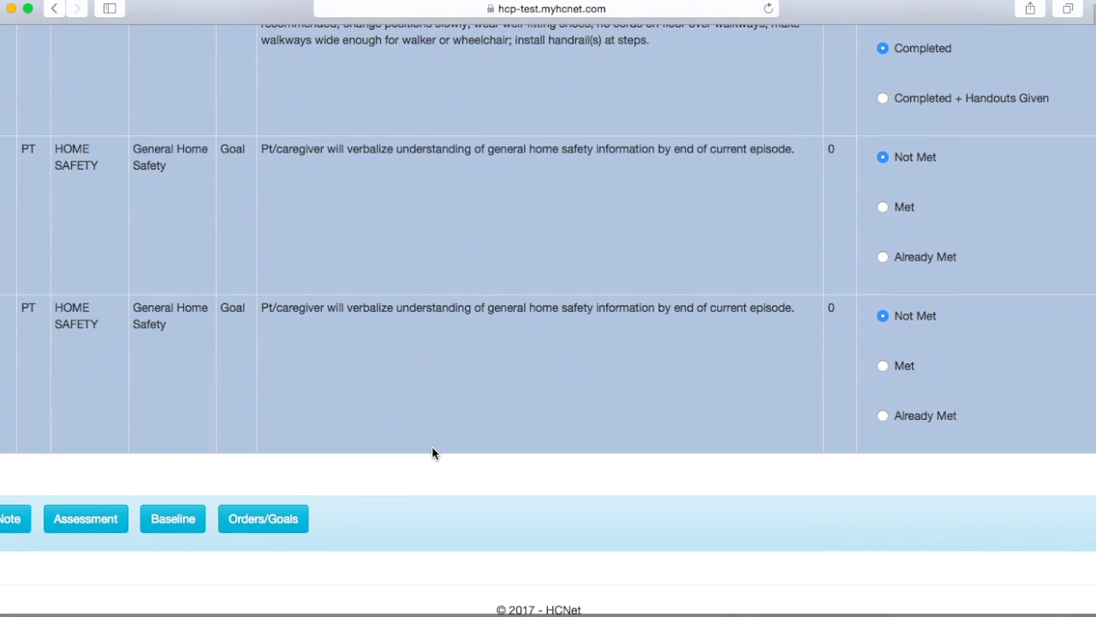
- Go through the Note, Assessment, Baseline and Orders/Goals sections of the visit note
left_click(12, 522)
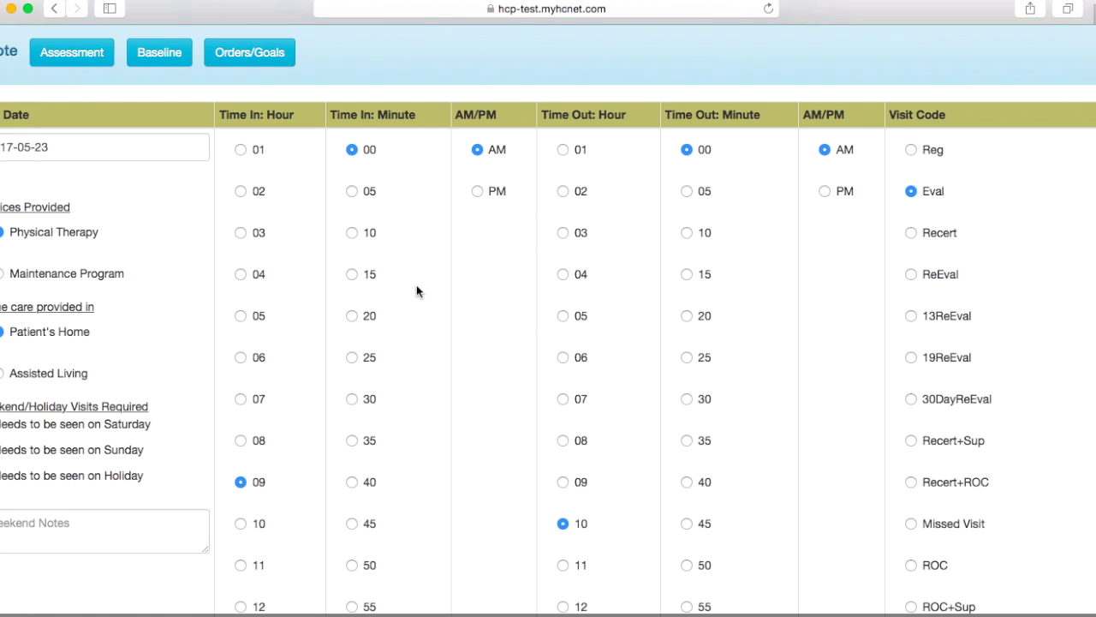
left_click(68, 60)
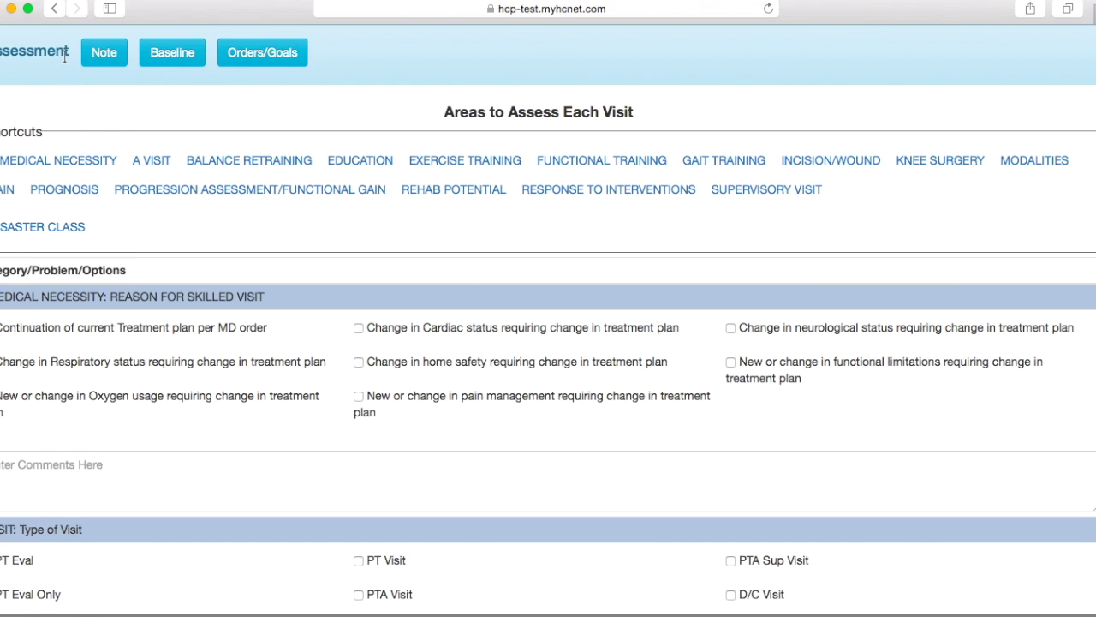
left_click(184, 51)
left_click(256, 53)
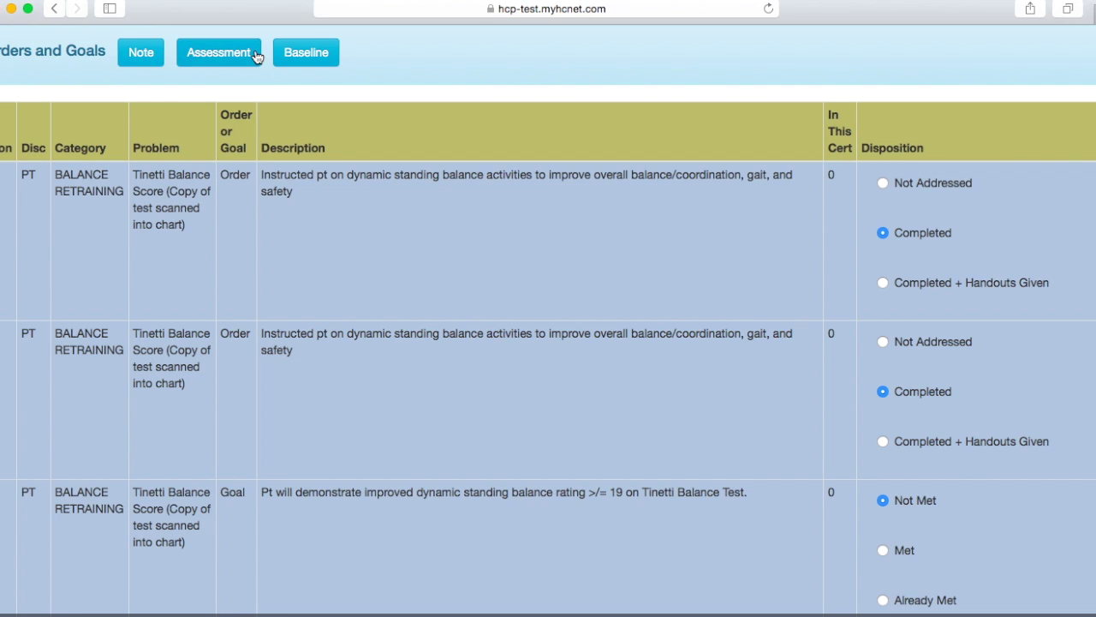
- Return to the Note section and mark the status as Note Is Complete
scroll(254, 54, "up", 4)
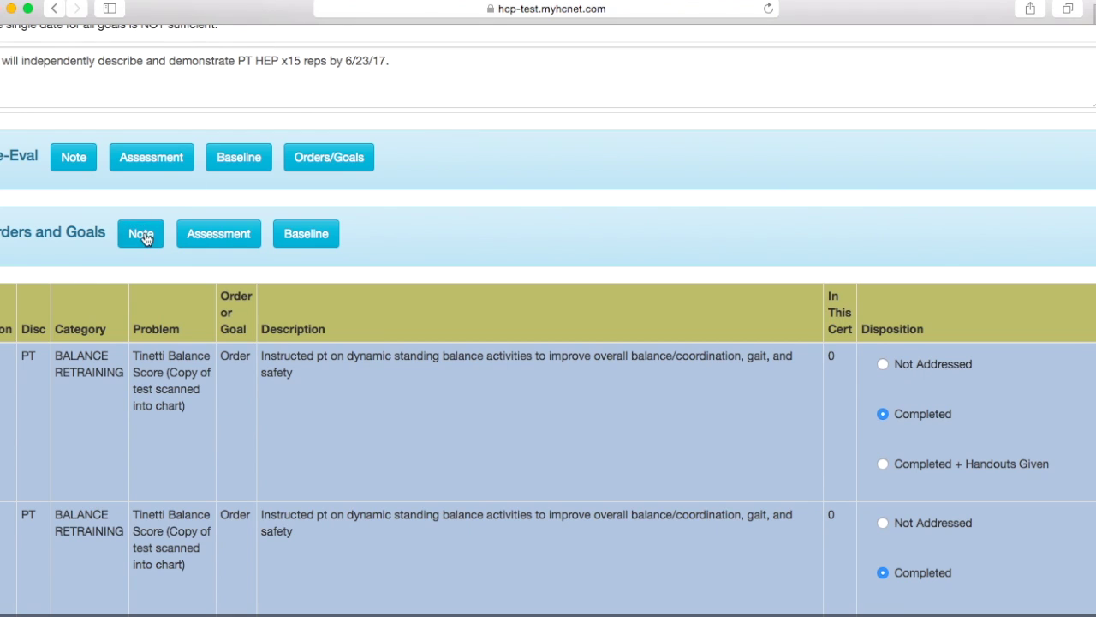
left_click(142, 233)
scroll(146, 238, "up", 1)
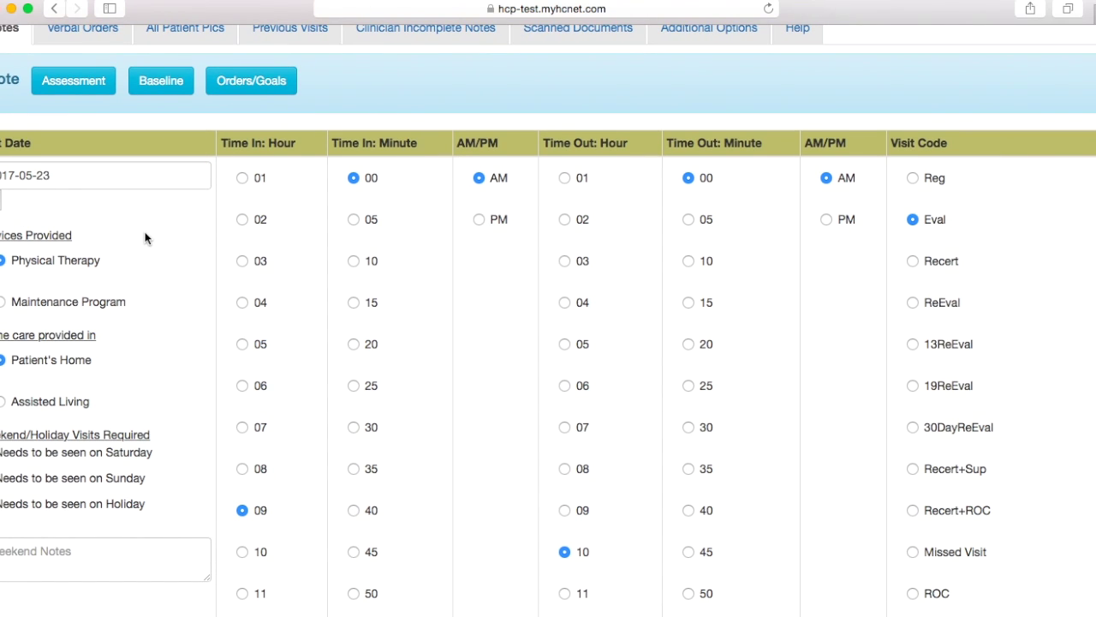
scroll(145, 238, "down", 5)
scroll(145, 238, "down", 10)
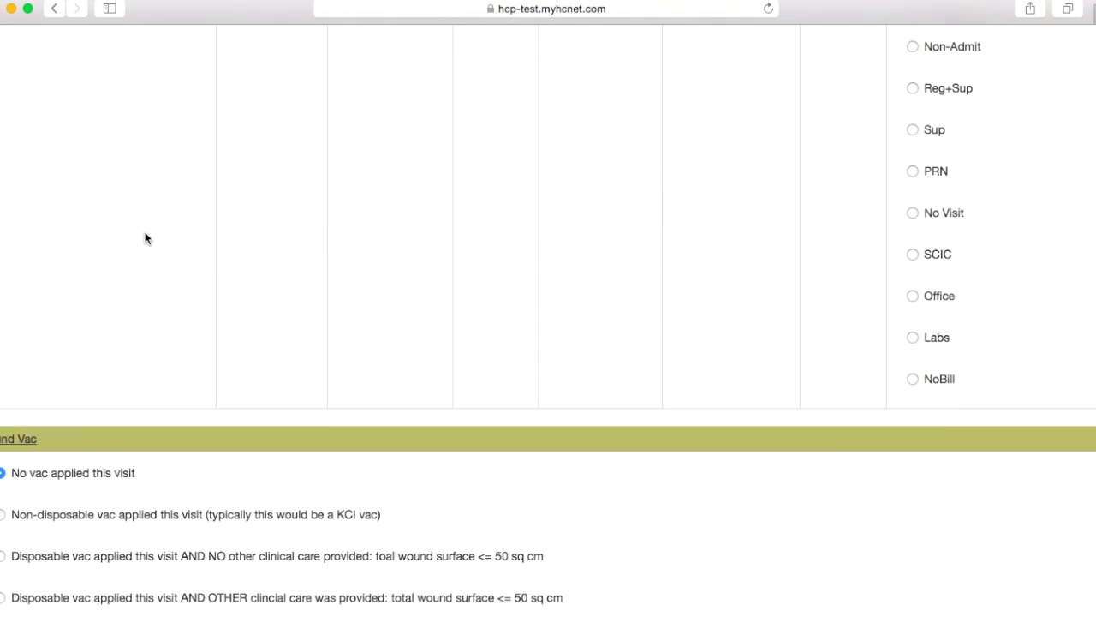
scroll(146, 238, "down", 2)
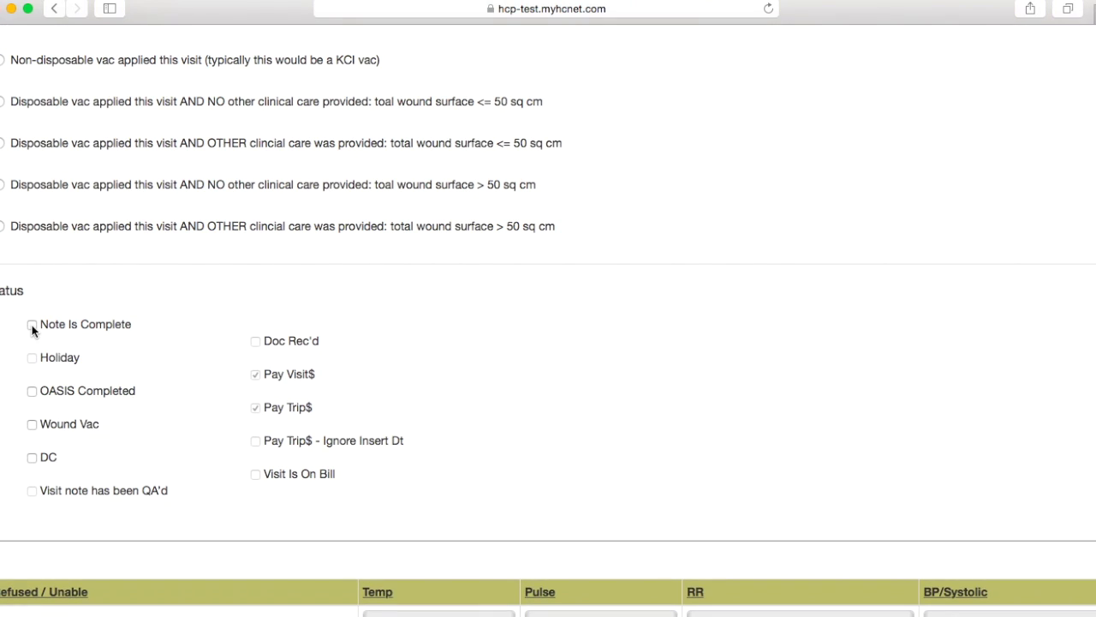
scroll(190, 331, "down", 3)
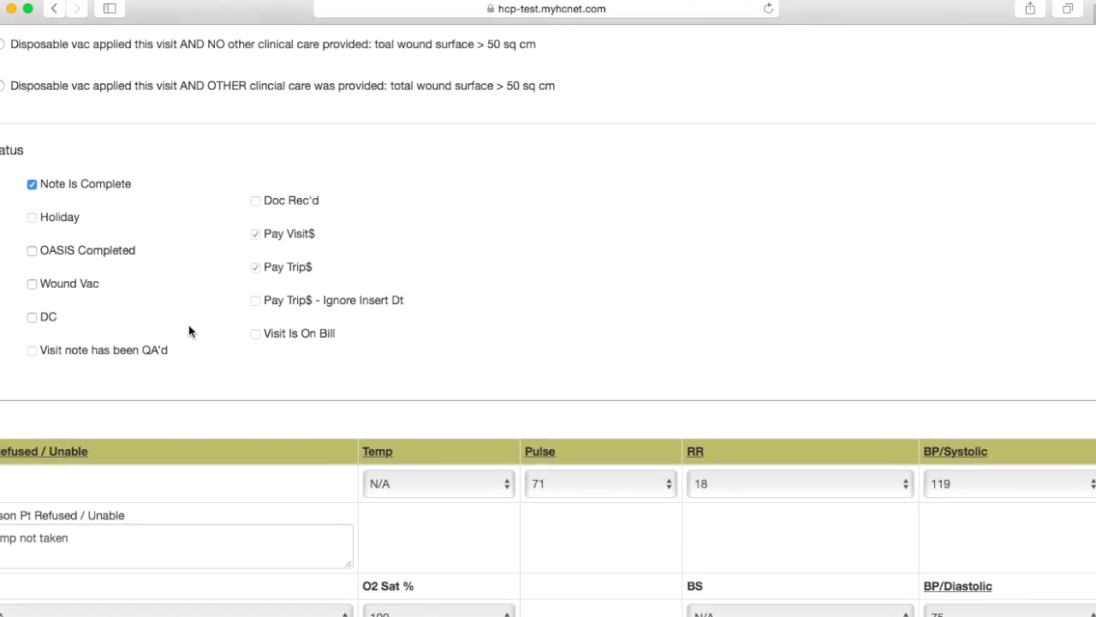
- Try to insert the completed evaluation visit
scroll(189, 330, "up", 15)
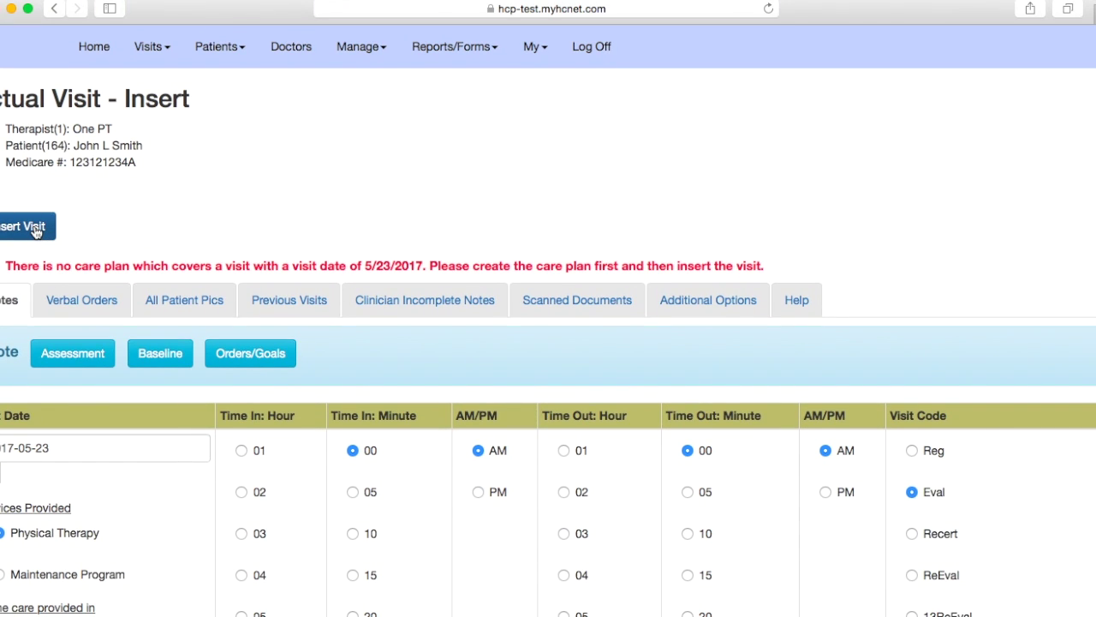
left_click(34, 228)
scroll(492, 255, "left", 1)
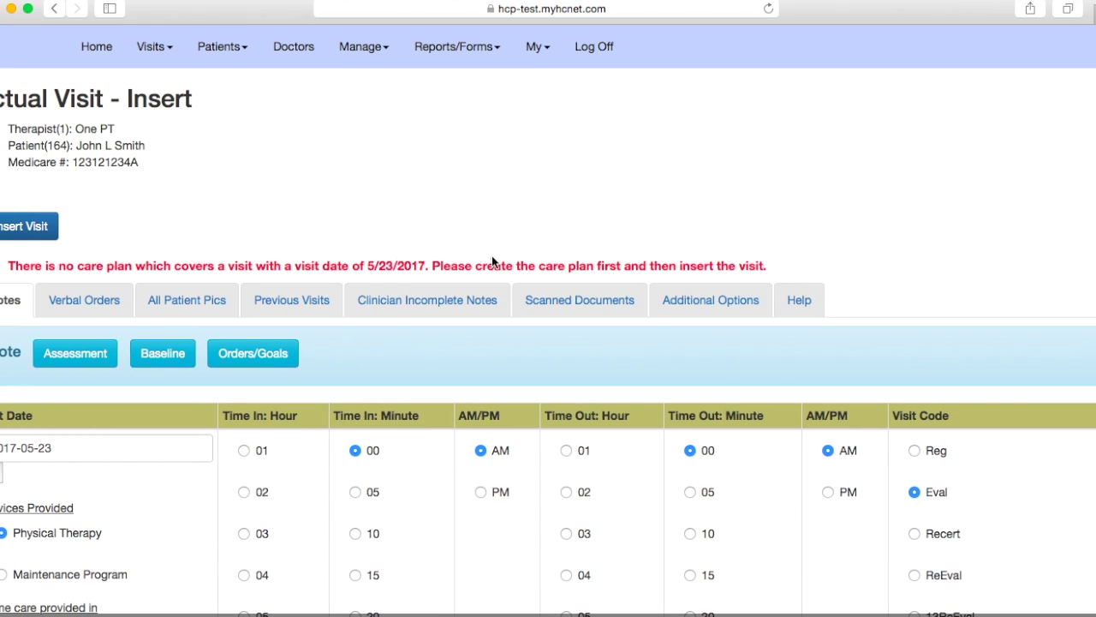
- Open the Clinician & Patient Search page and look through the clinician's recent visits and patient episode options
left_click(158, 58)
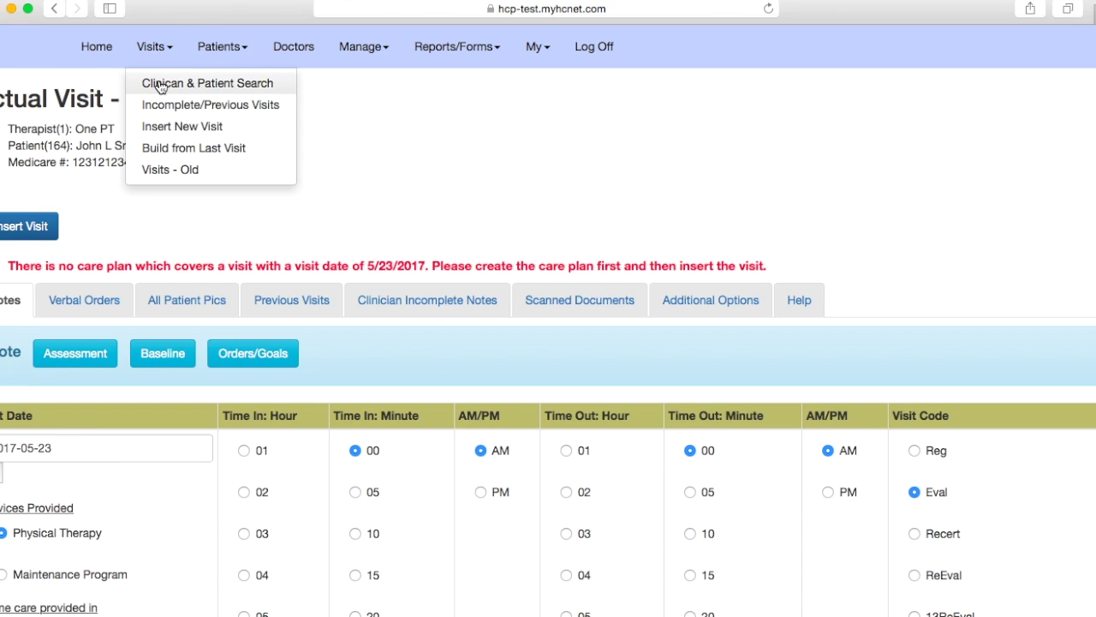
left_click(160, 86)
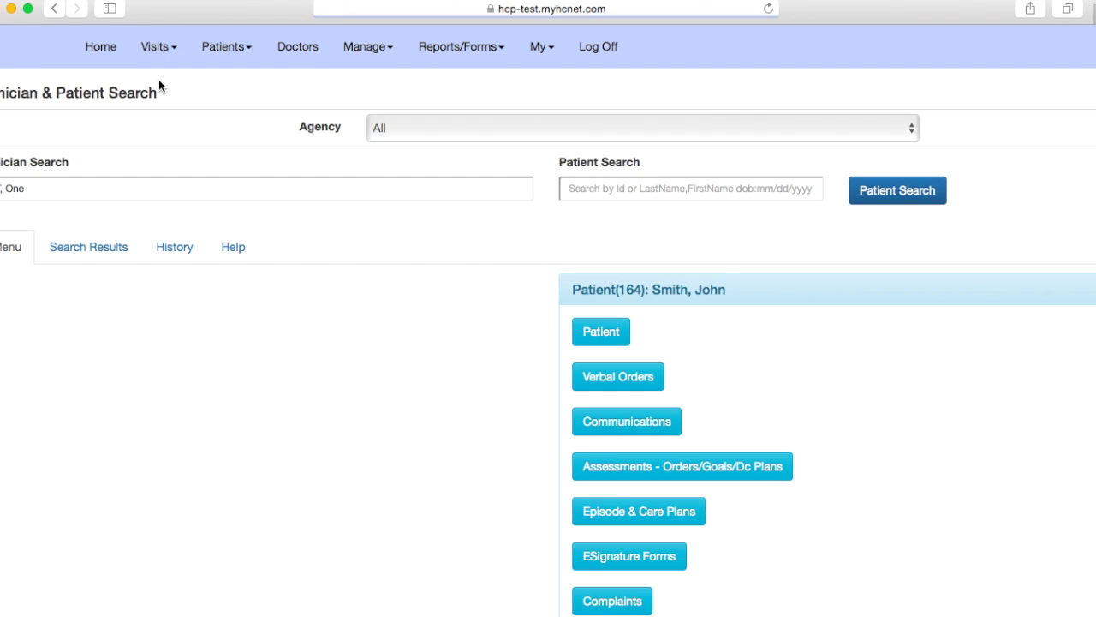
scroll(232, 308, "down", 3)
scroll(232, 308, "down", 5)
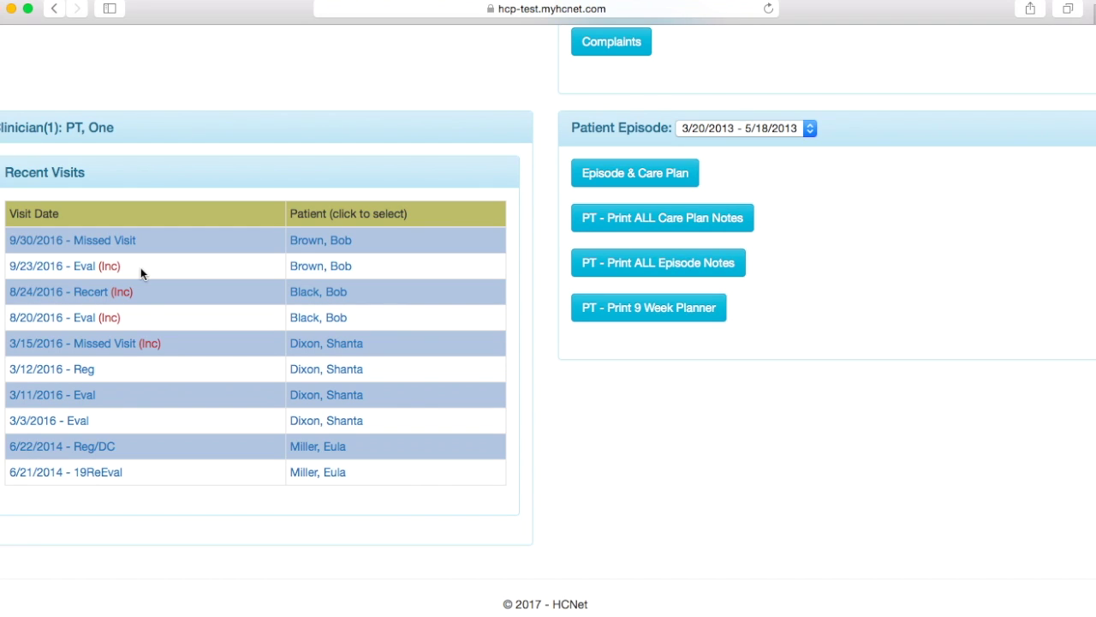
scroll(140, 272, "up", 10)
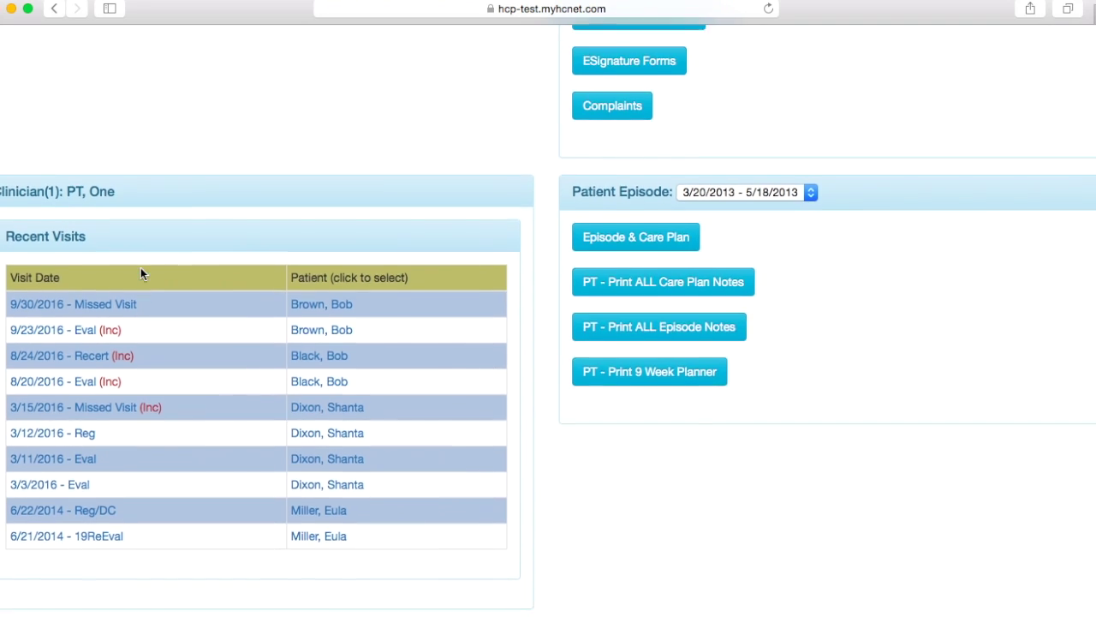